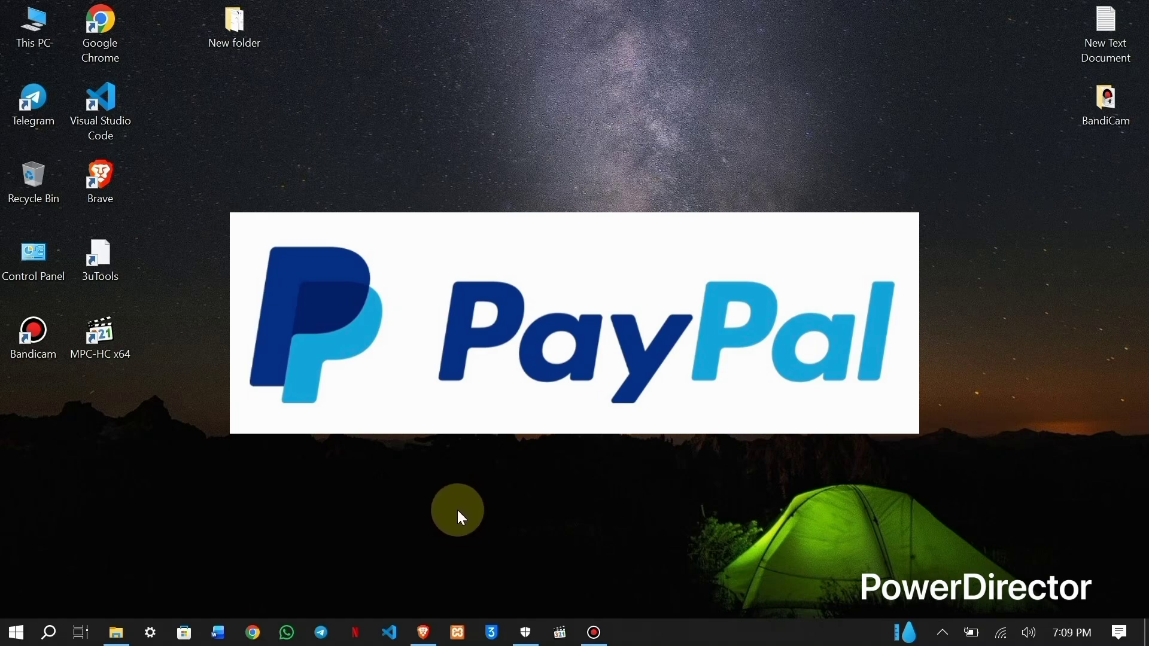
Launch Brave and go to paypal.com
click(423, 635)
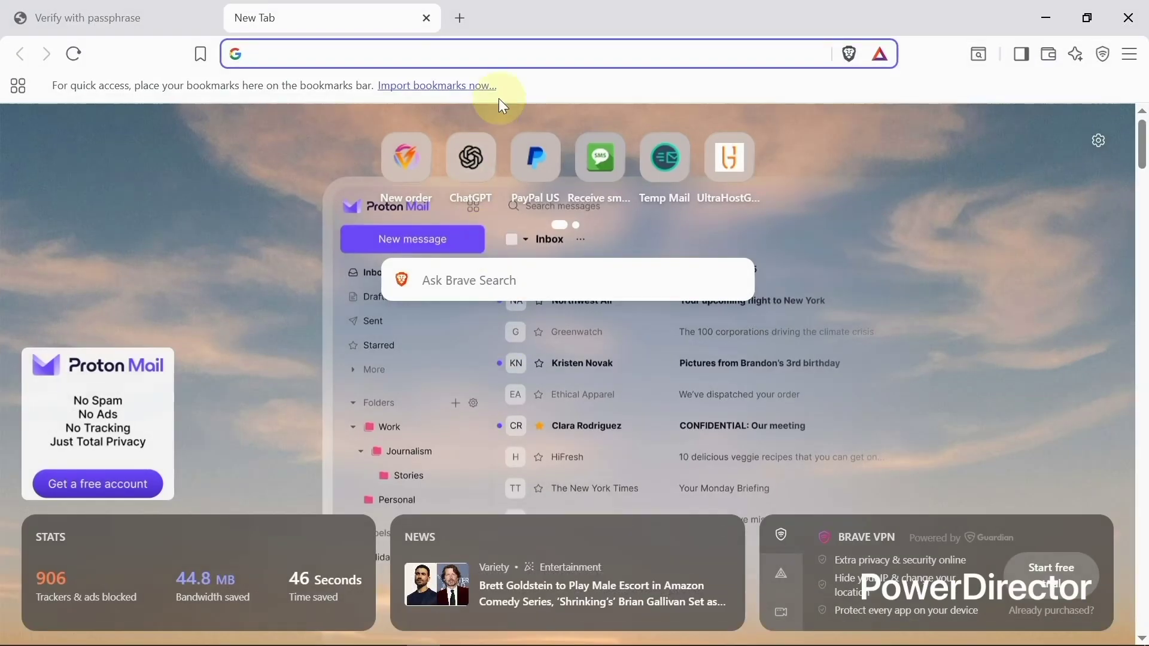
text(paypal)
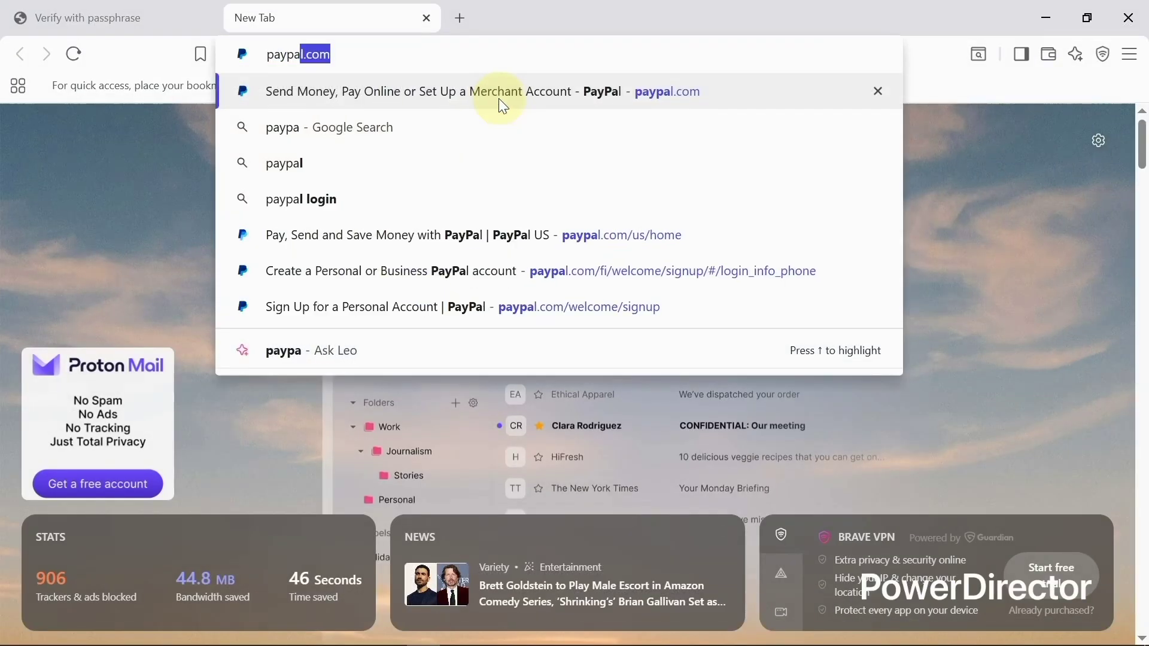
text(.com)
key(Return)
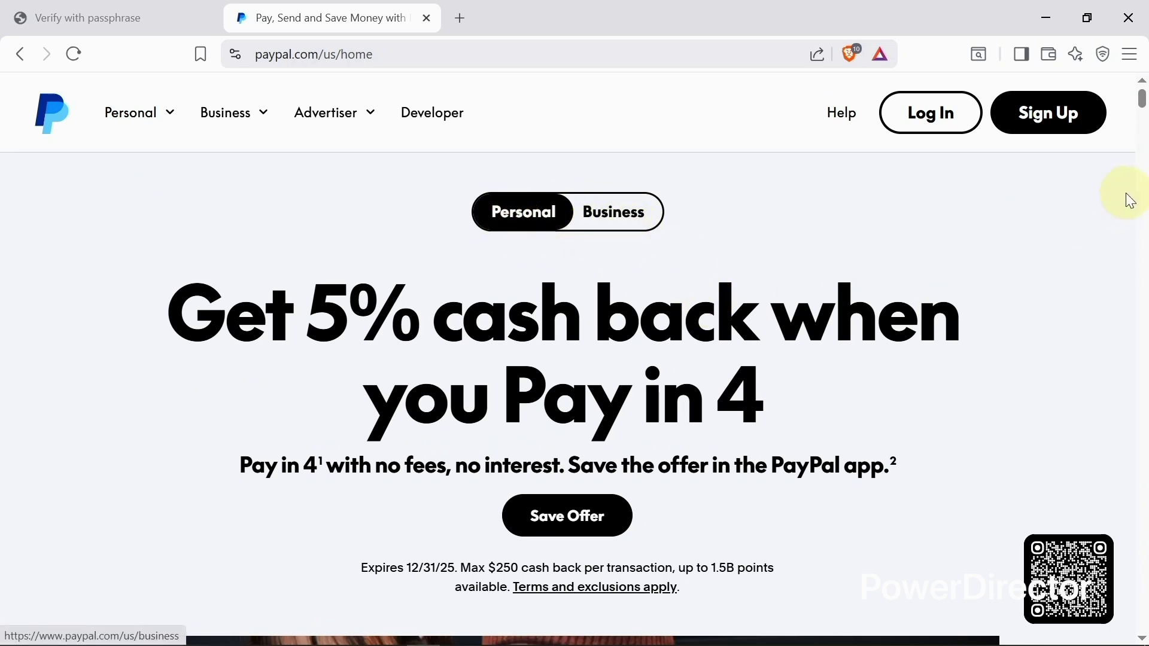
Start PayPal sign-up and get started with the Personal account type
click(1032, 132)
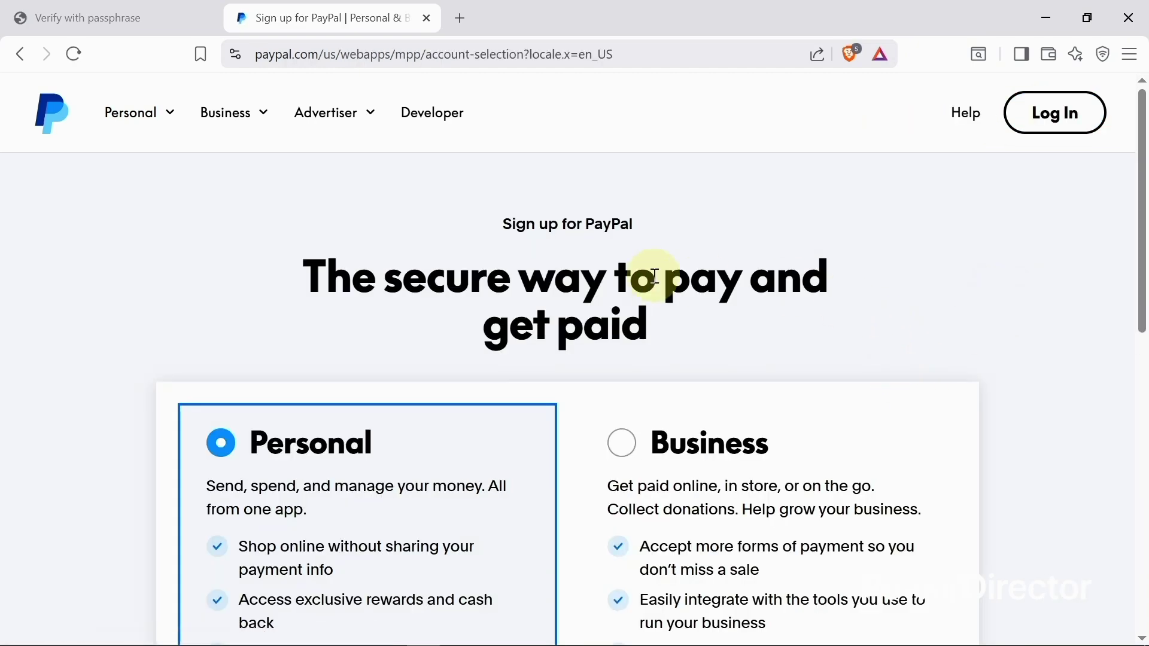
scroll(641, 274, down, 3)
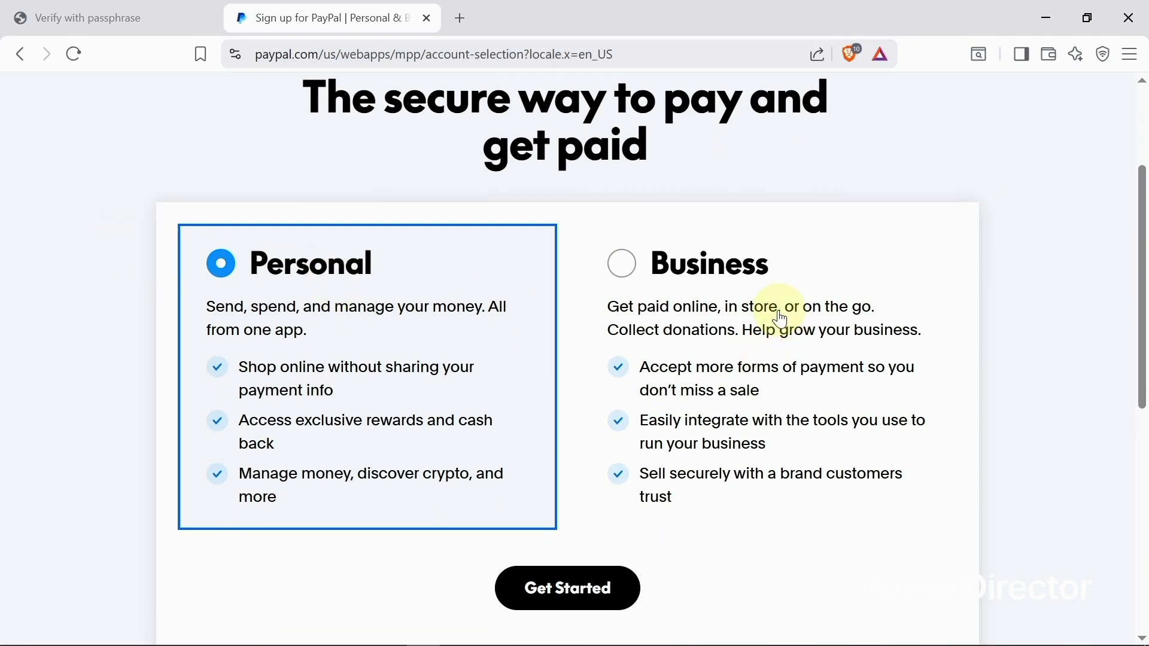
scroll(781, 317, up, 3)
scroll(501, 323, down, 3)
scroll(610, 372, up, 3)
scroll(610, 372, down, 4)
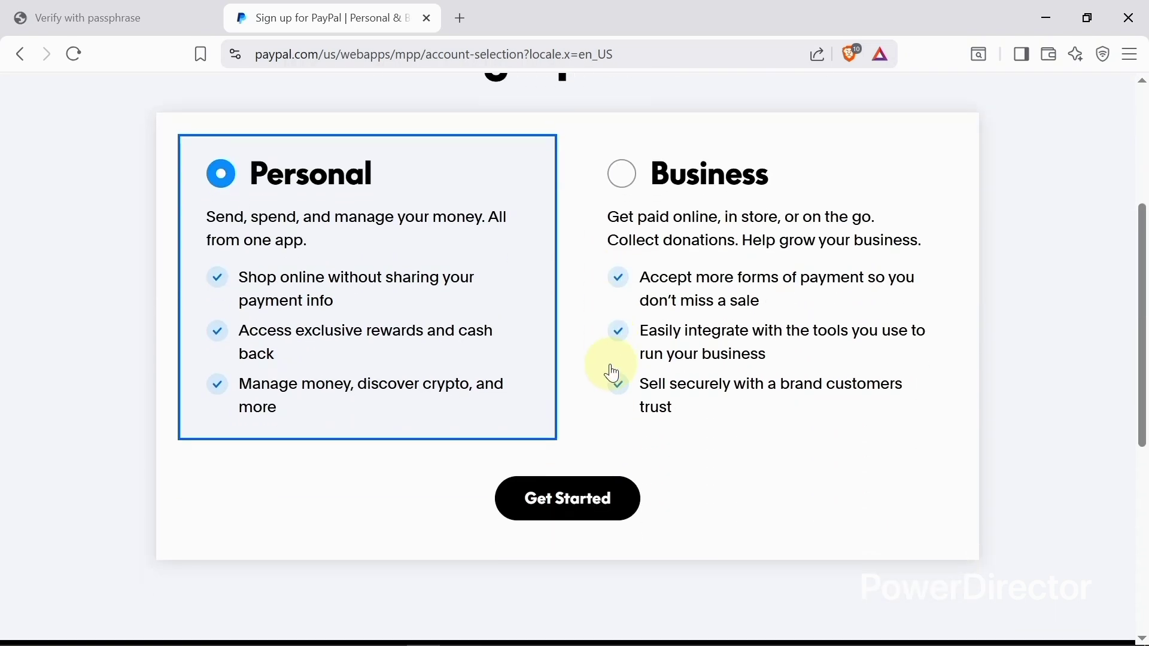
scroll(419, 365, up, 2)
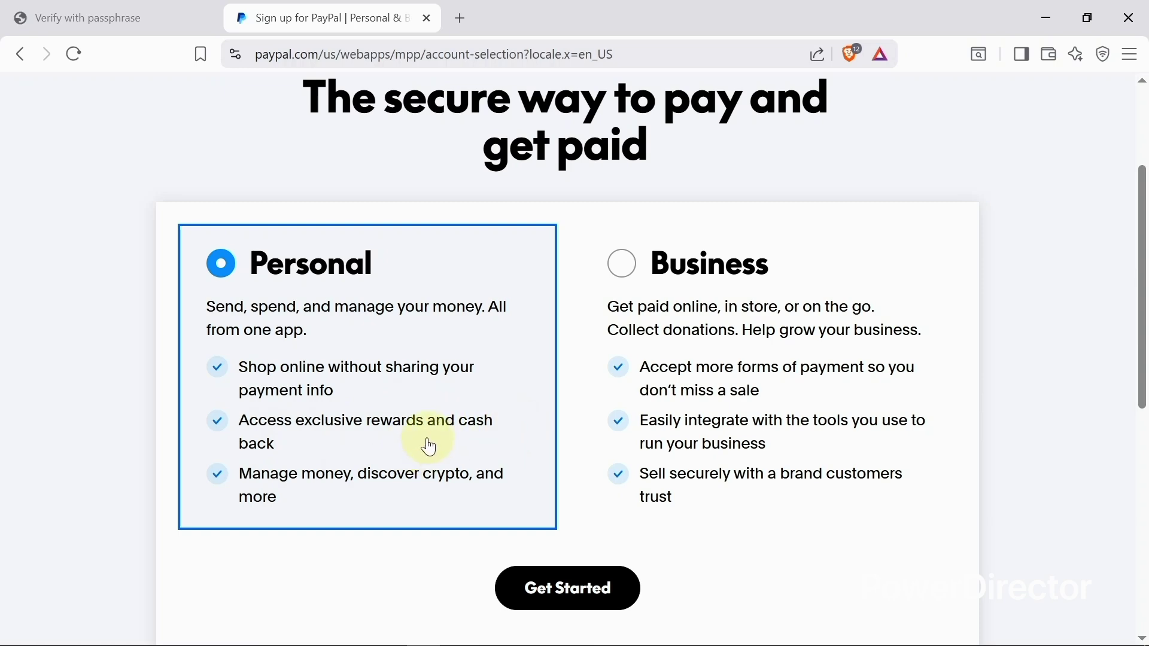
scroll(429, 435, up, 1)
scroll(430, 435, up, 3)
scroll(428, 429, down, 5)
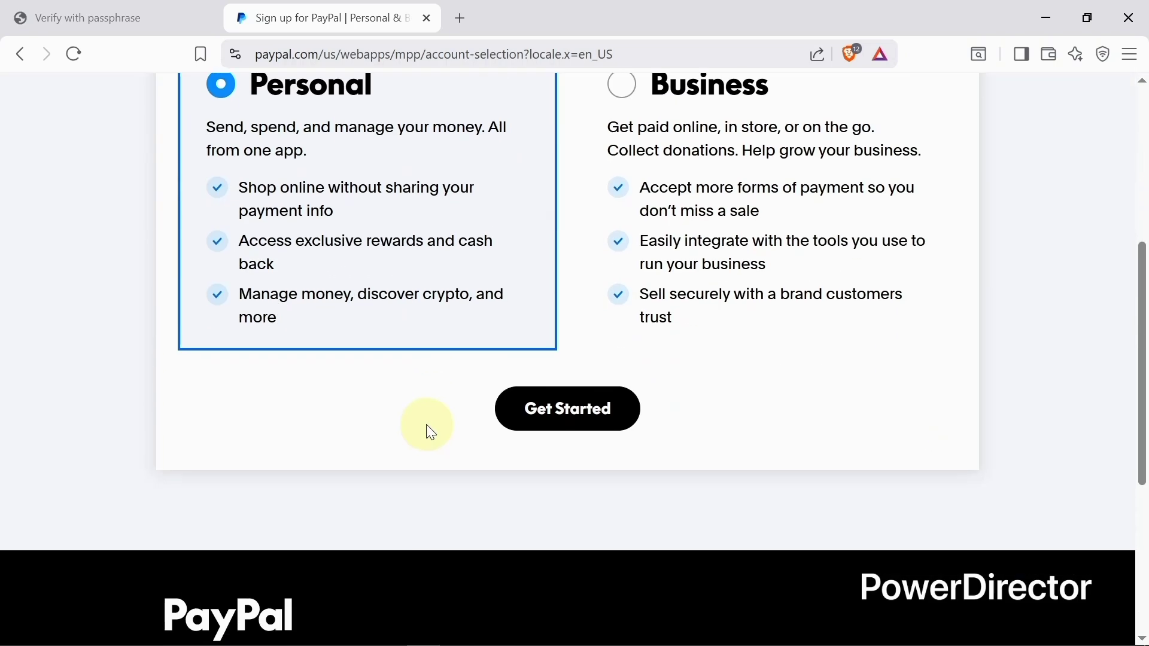
scroll(686, 599, up, 2)
click(549, 497)
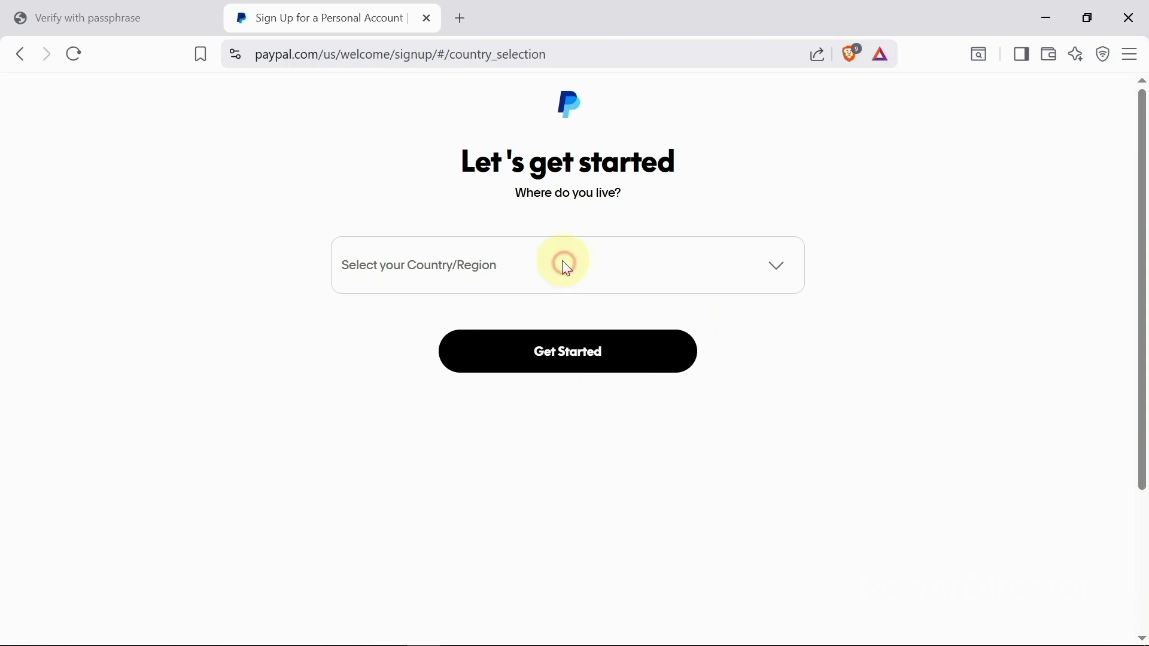
Replace United States with United Kingdom as the country and get started
click(761, 263)
click(631, 254)
click(637, 279)
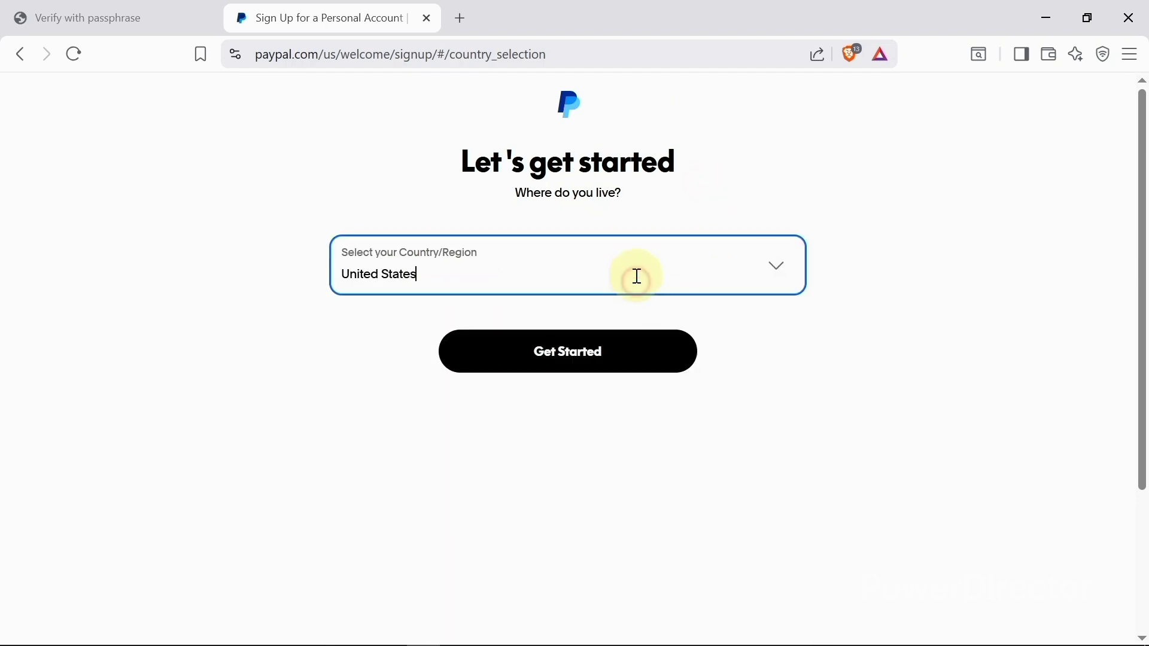
click(651, 267)
scroll(619, 347, down, 15)
scroll(623, 350, down, 20)
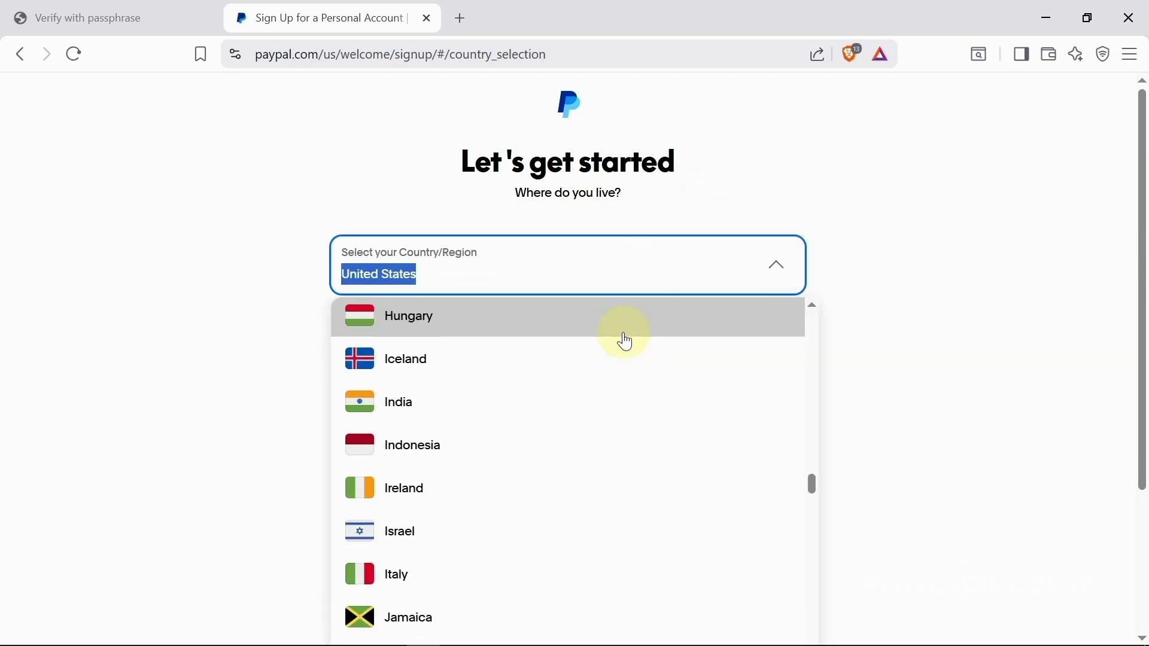
key(BackSpace)
text(united)
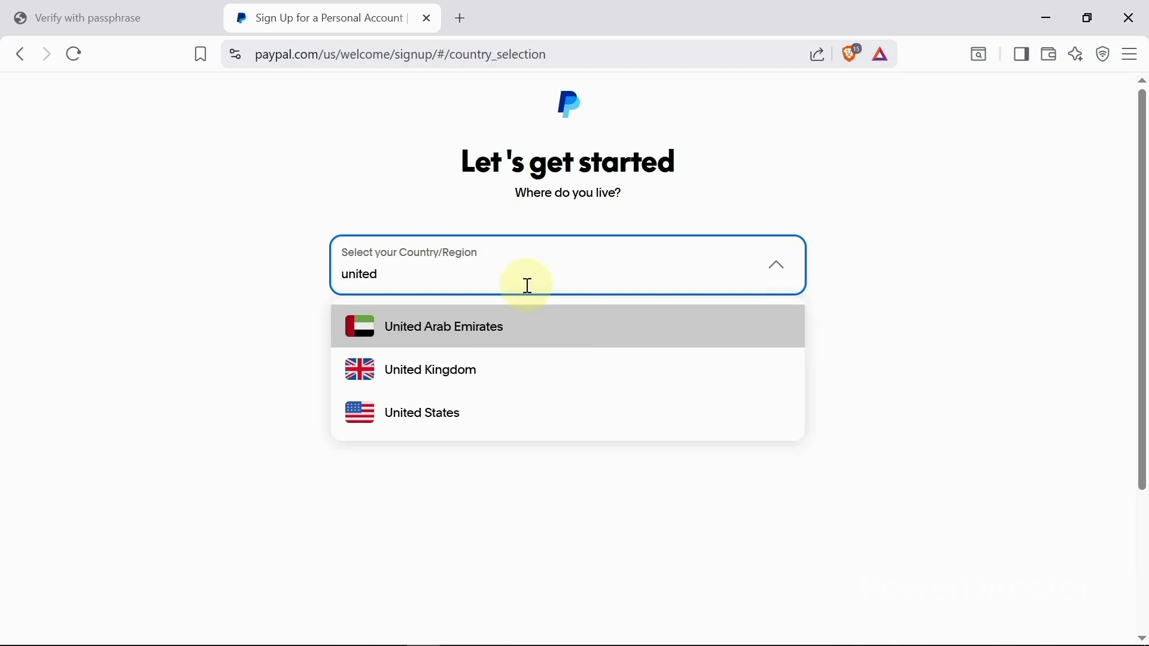
click(490, 377)
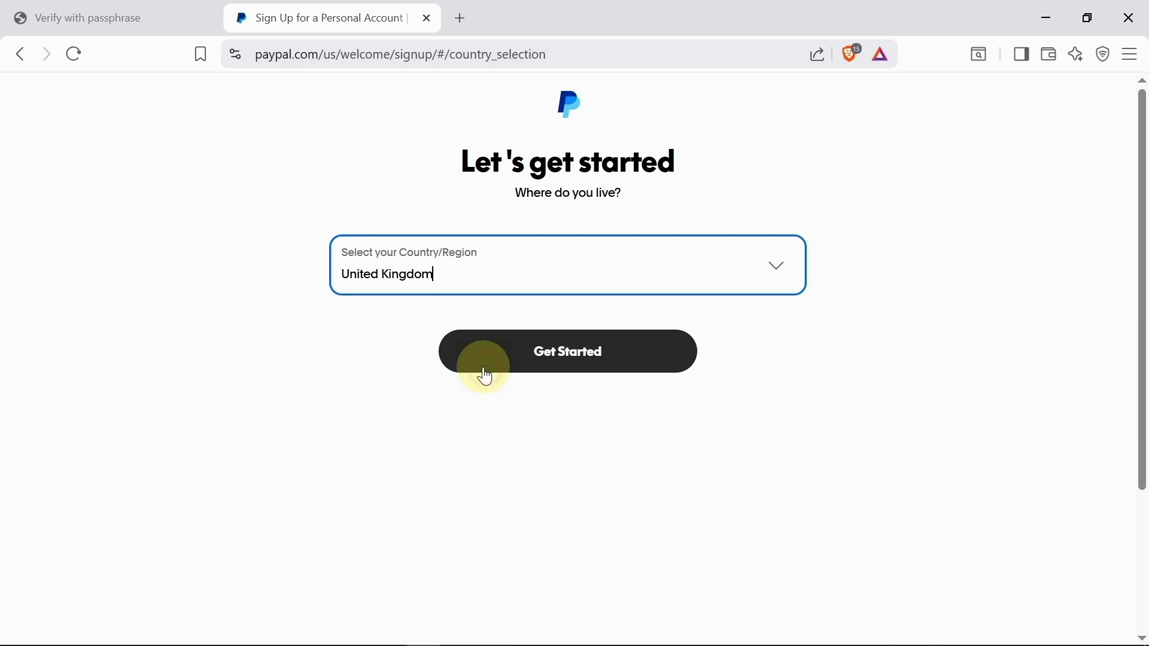
click(579, 359)
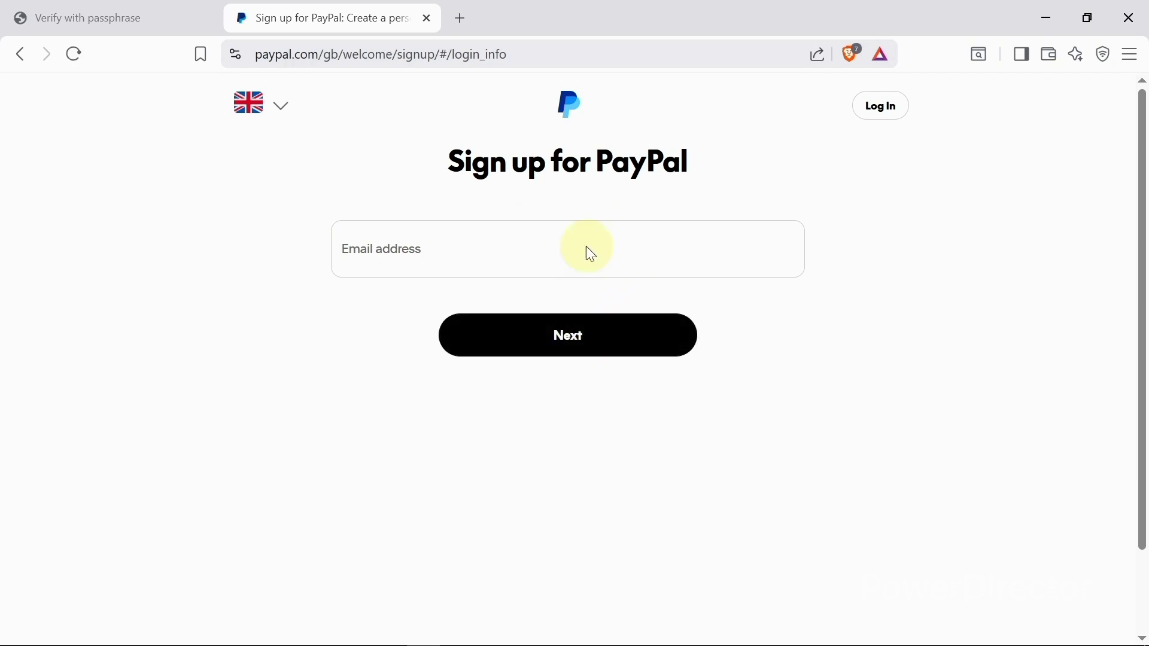
Paste the sign-up email address into the Email field and continue
click(524, 263)
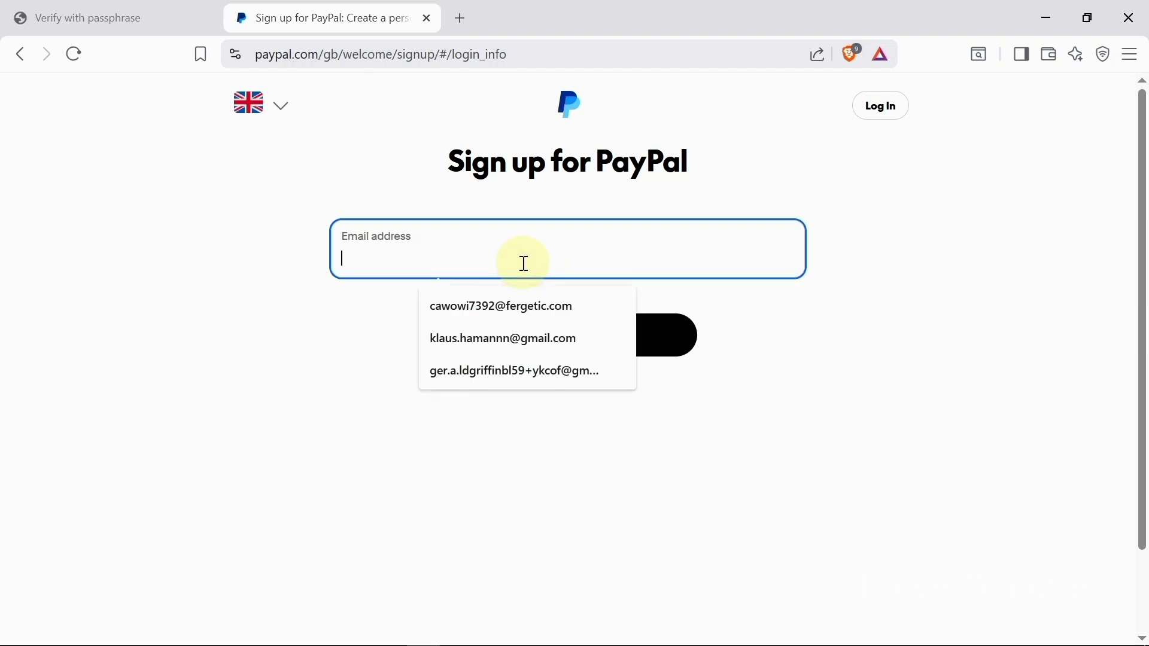
key(ctrl+v)
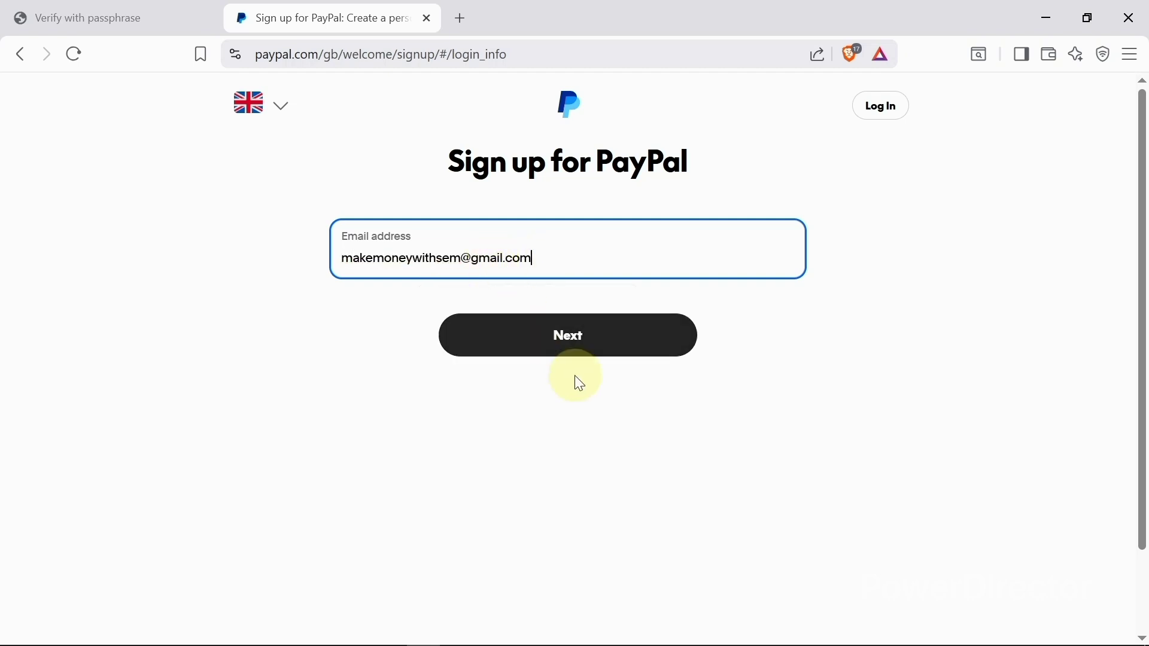
click(590, 342)
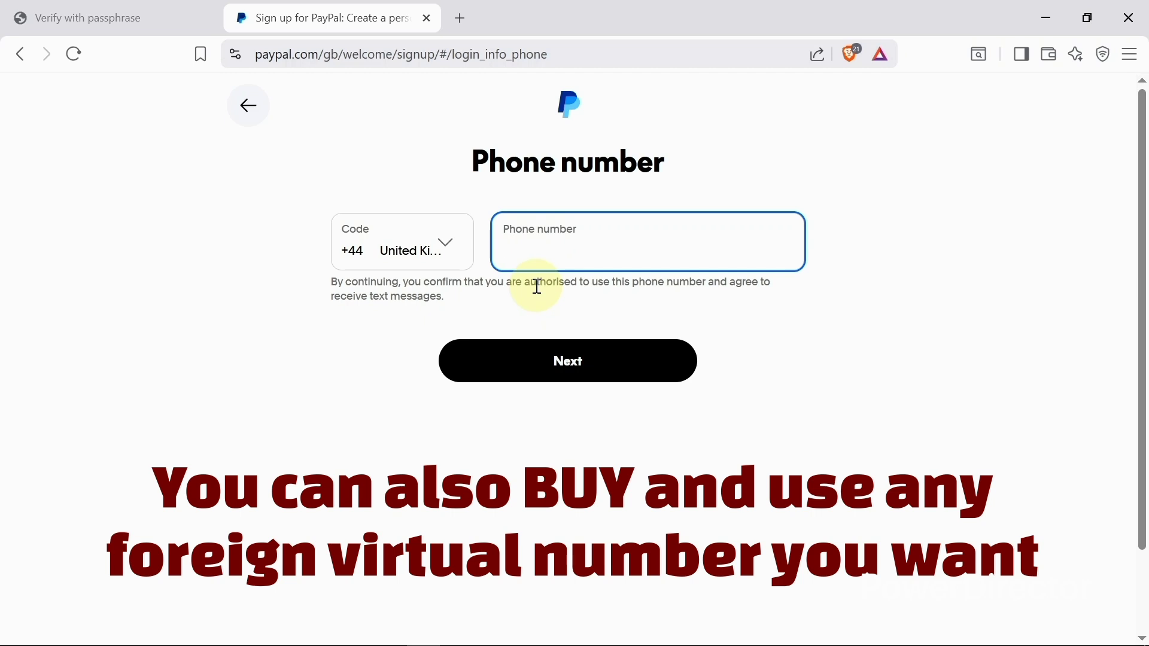
Paste the mobile number, request the code, and enter the six-digit texted code
key(ctrl+v)
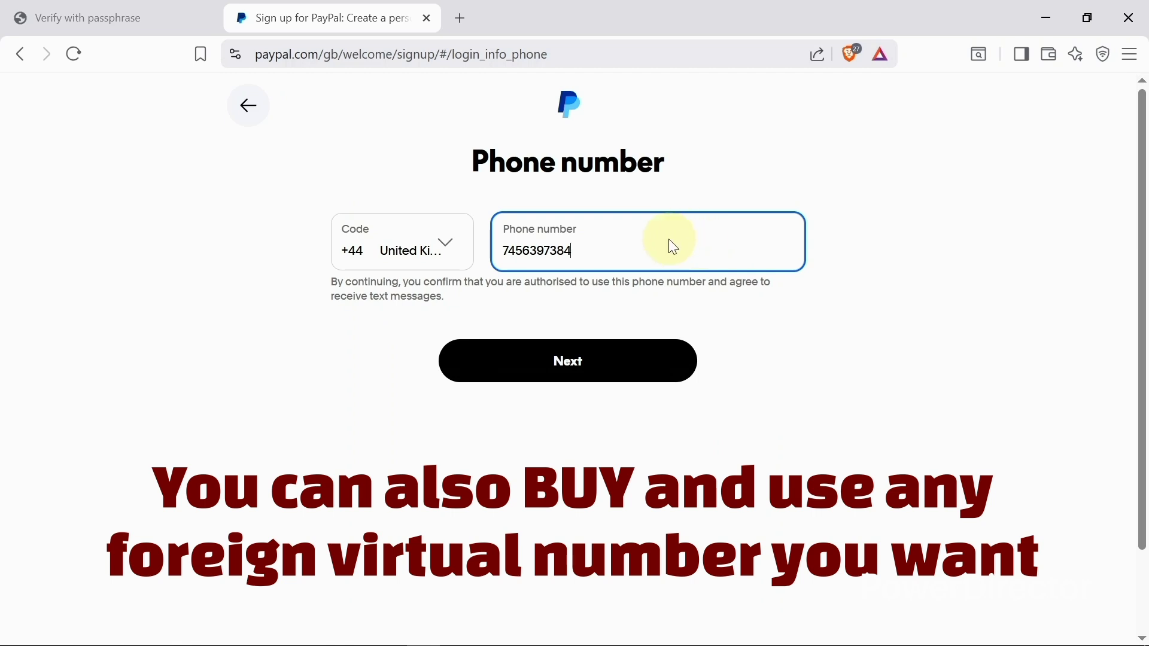
click(607, 356)
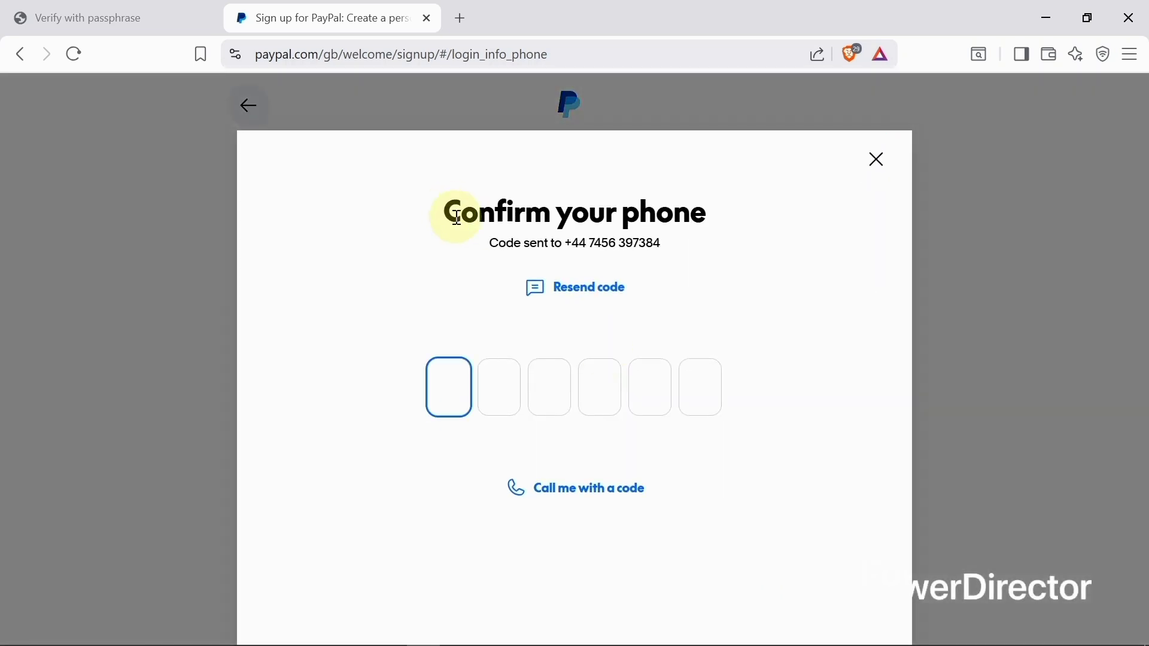
click(465, 383)
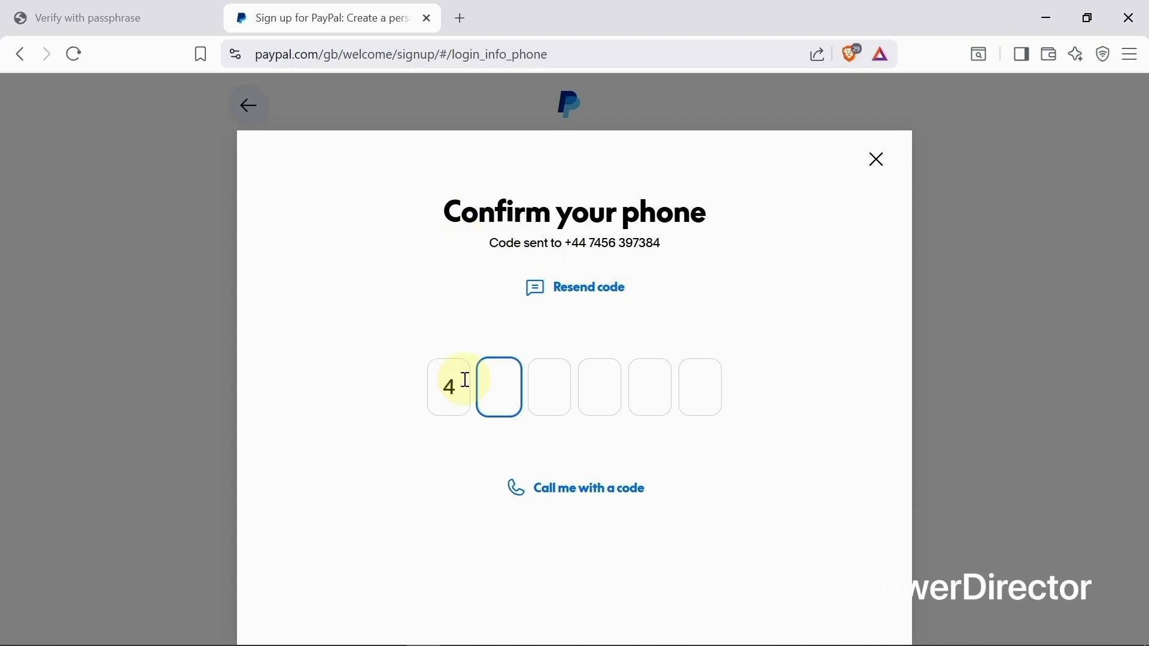
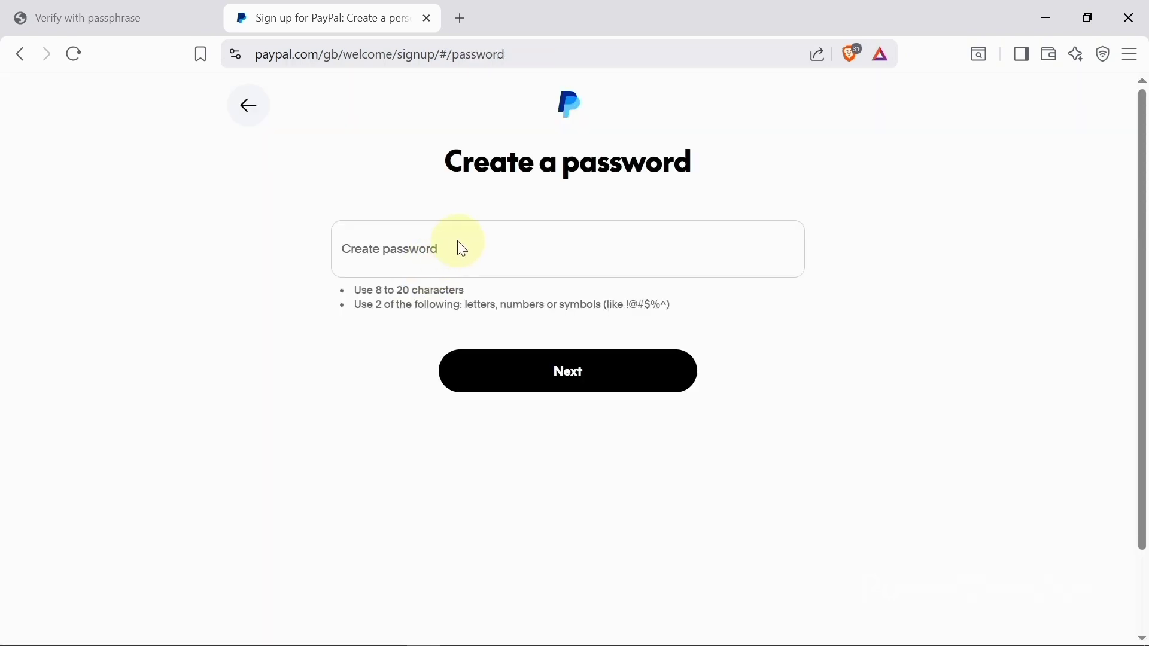
Set the account password, save it in Brave, and submit the personal details
click(454, 245)
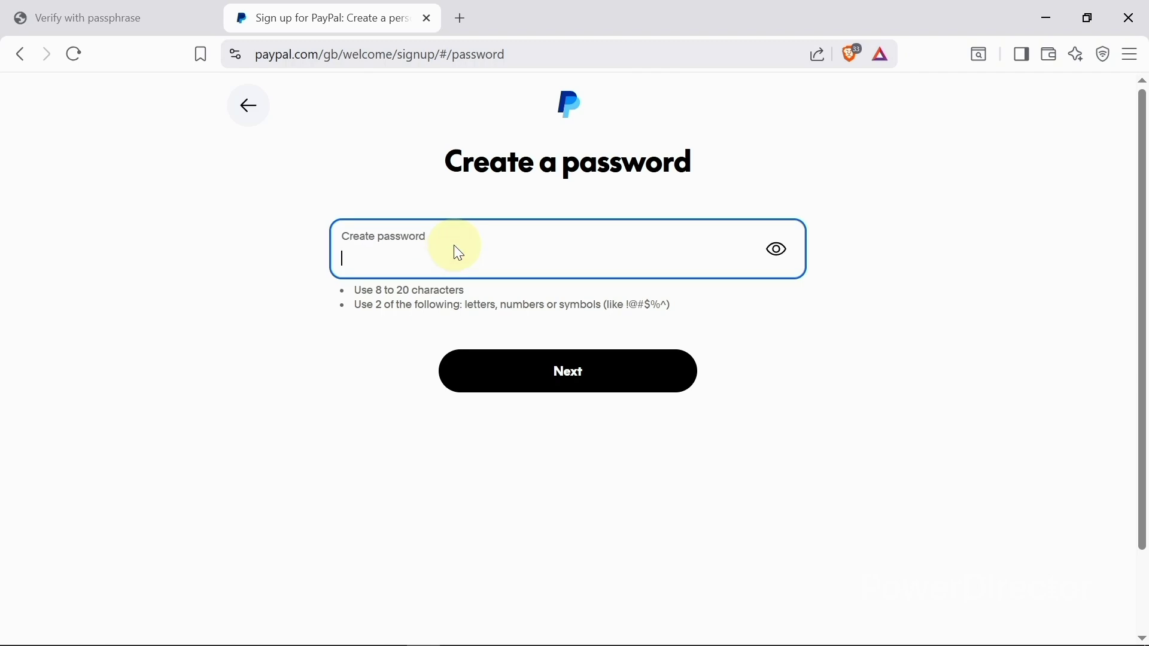
key(ctrl+v)
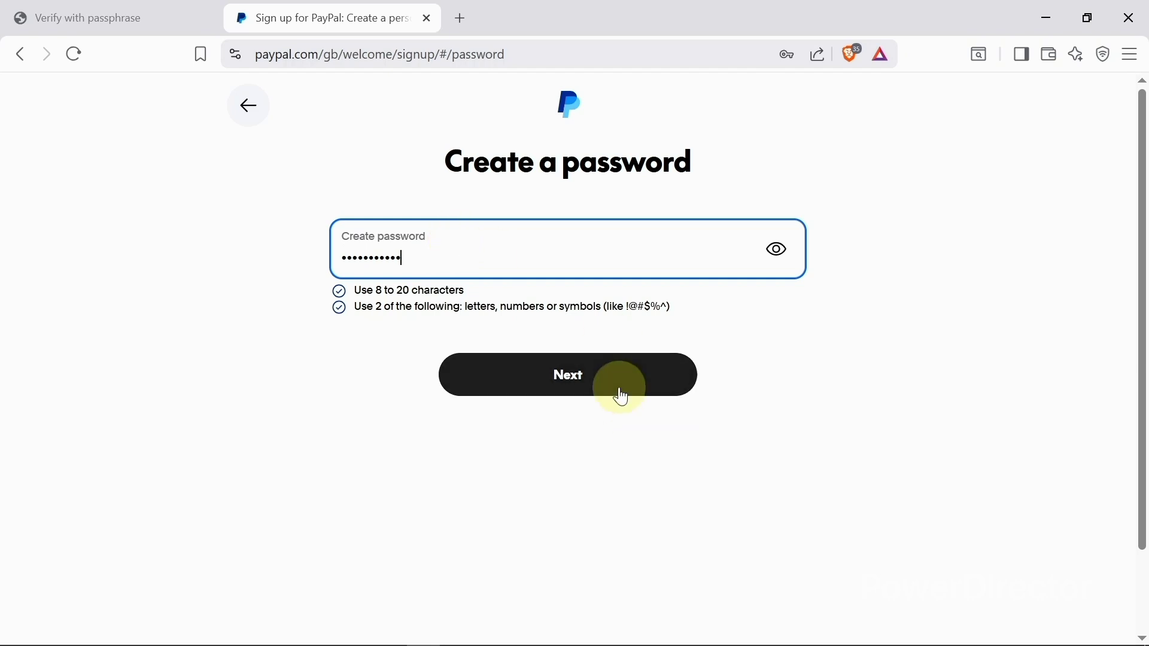
click(552, 377)
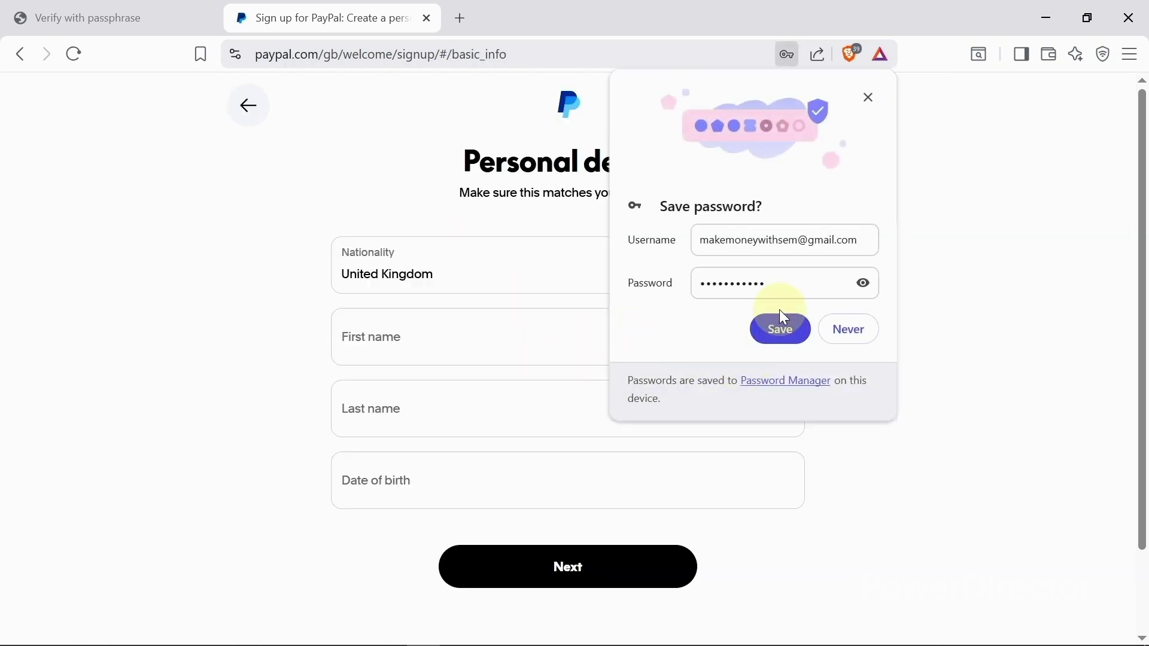
click(780, 329)
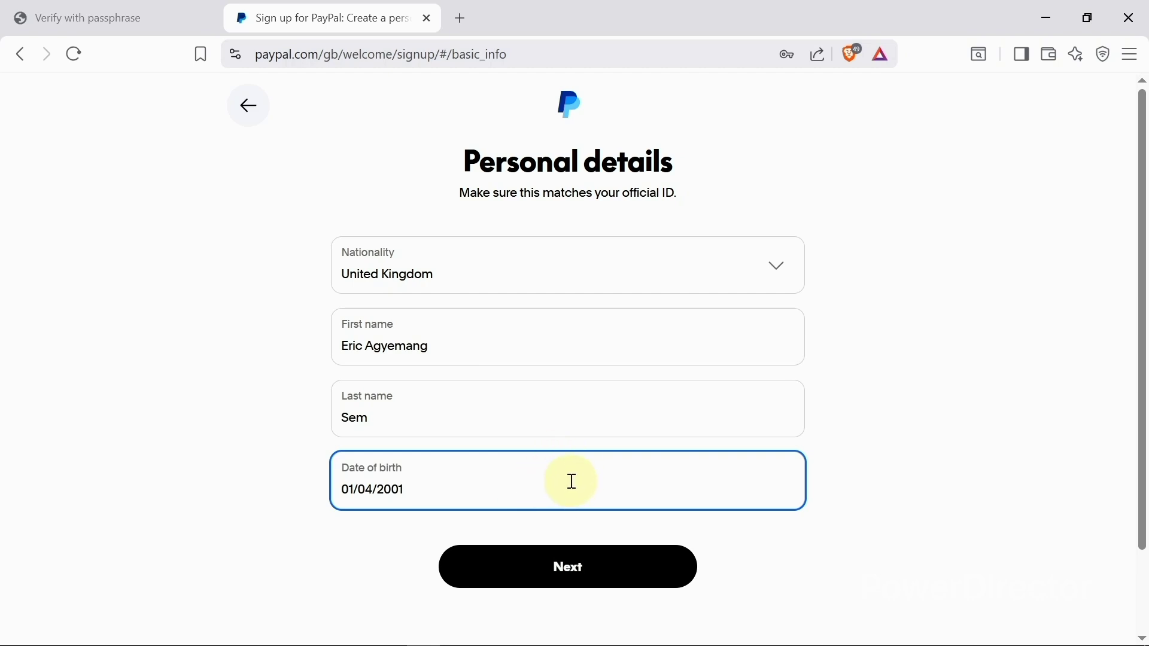
click(589, 568)
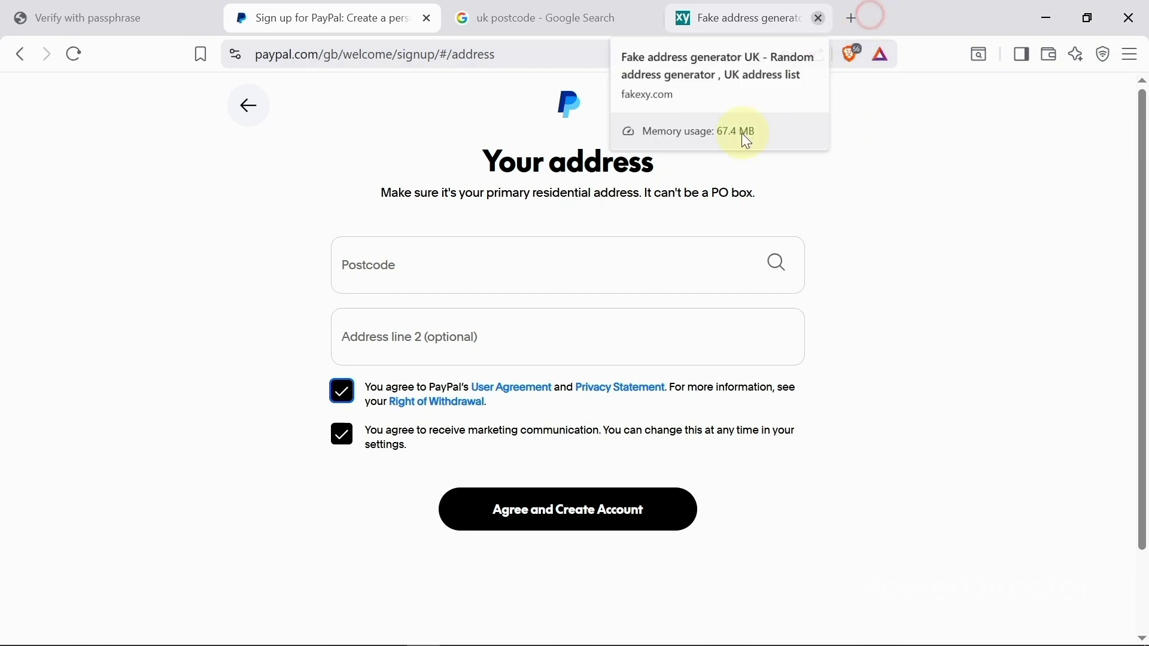
Look up the pasted UK postcode, pick the first address, and agree to create the account
click(869, 18)
click(629, 263)
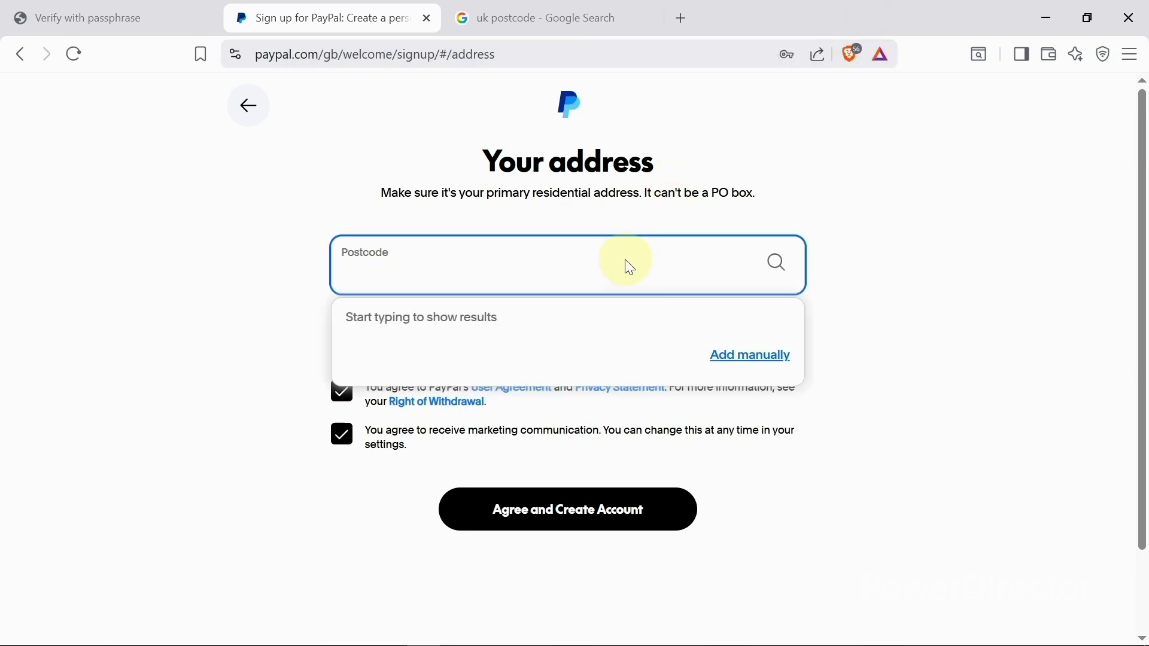
text(RG2 0GY)
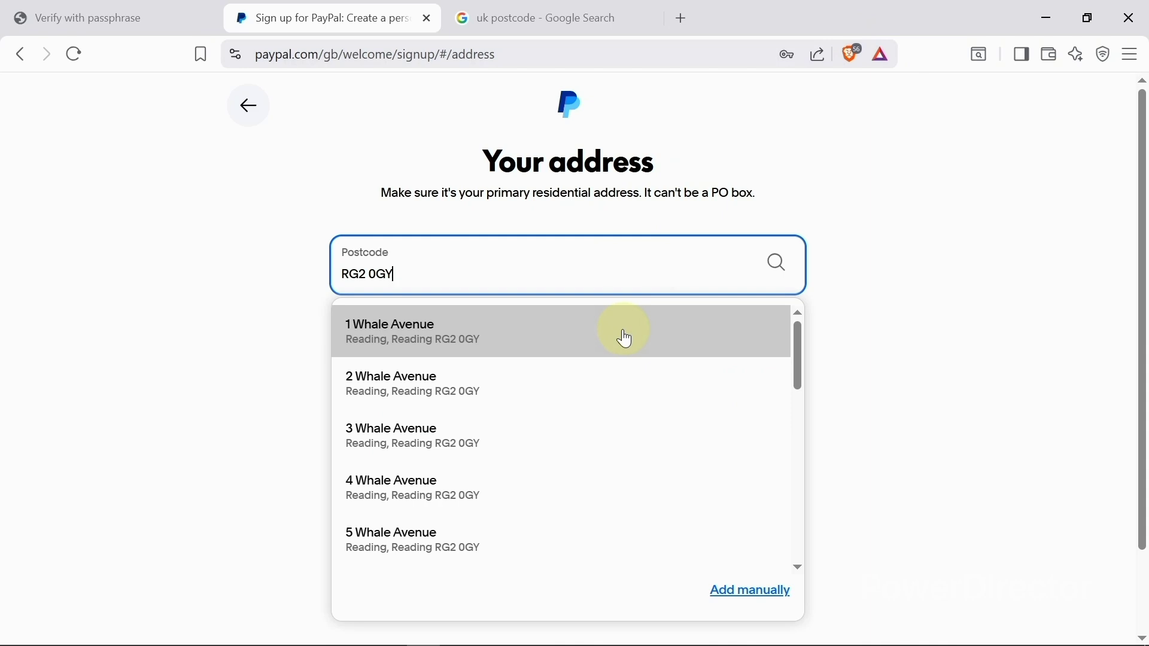
click(626, 338)
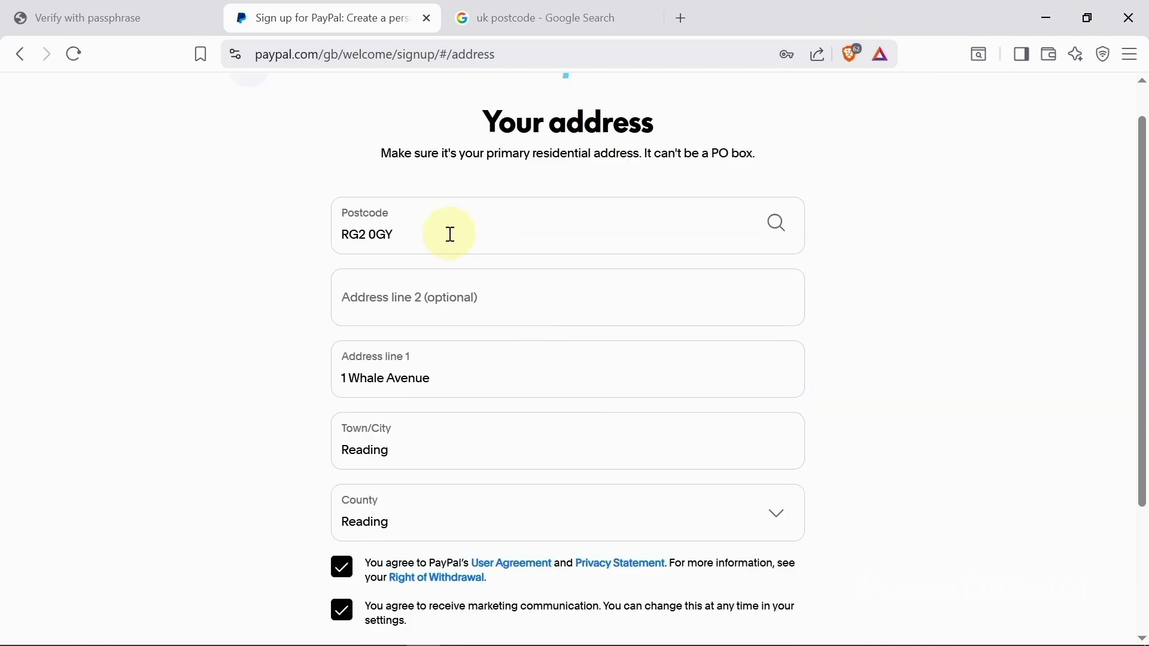
scroll(487, 251, down, 3)
click(549, 515)
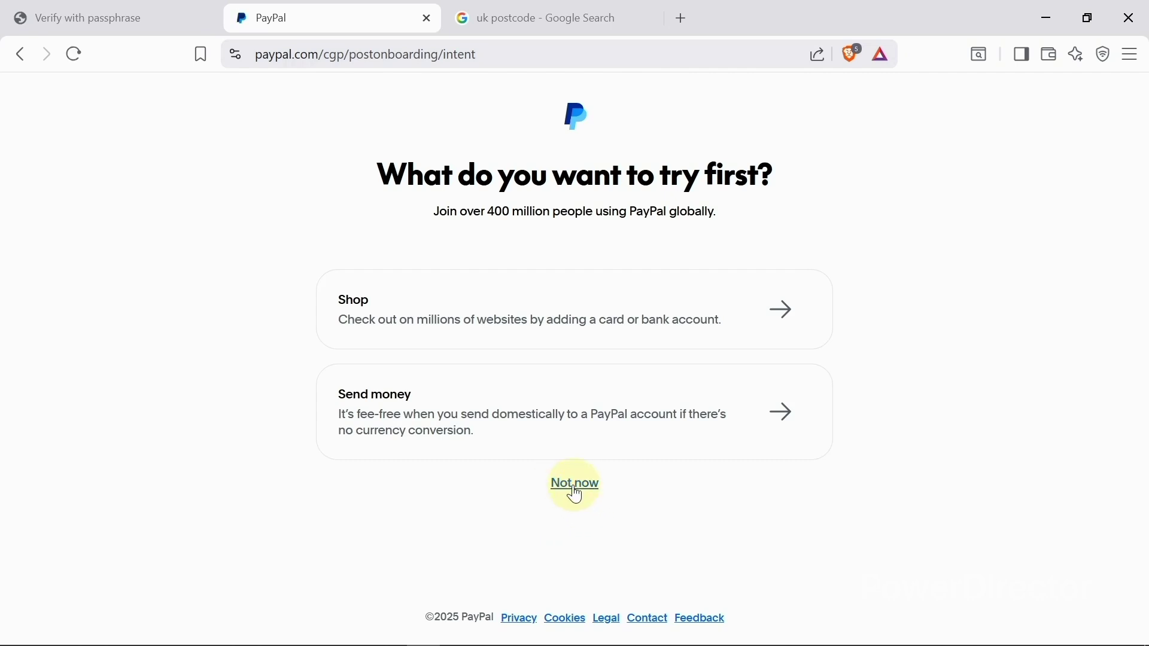
Skip the 'try first' choice and decline linking a card with Not now
click(573, 487)
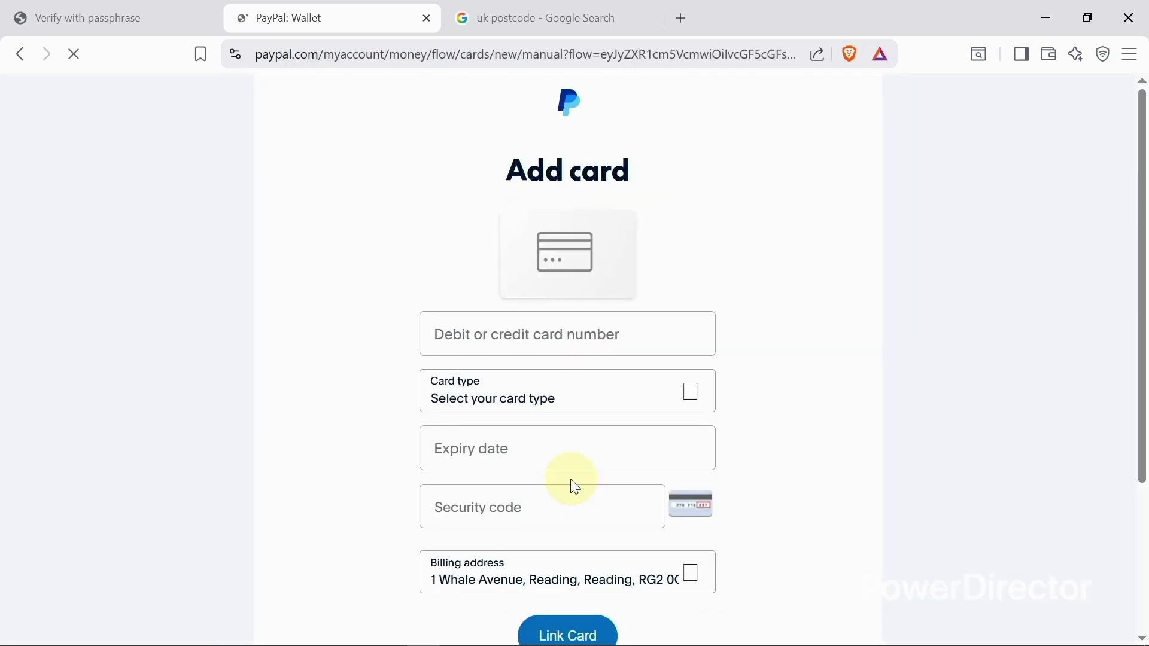
scroll(525, 427, down, 4)
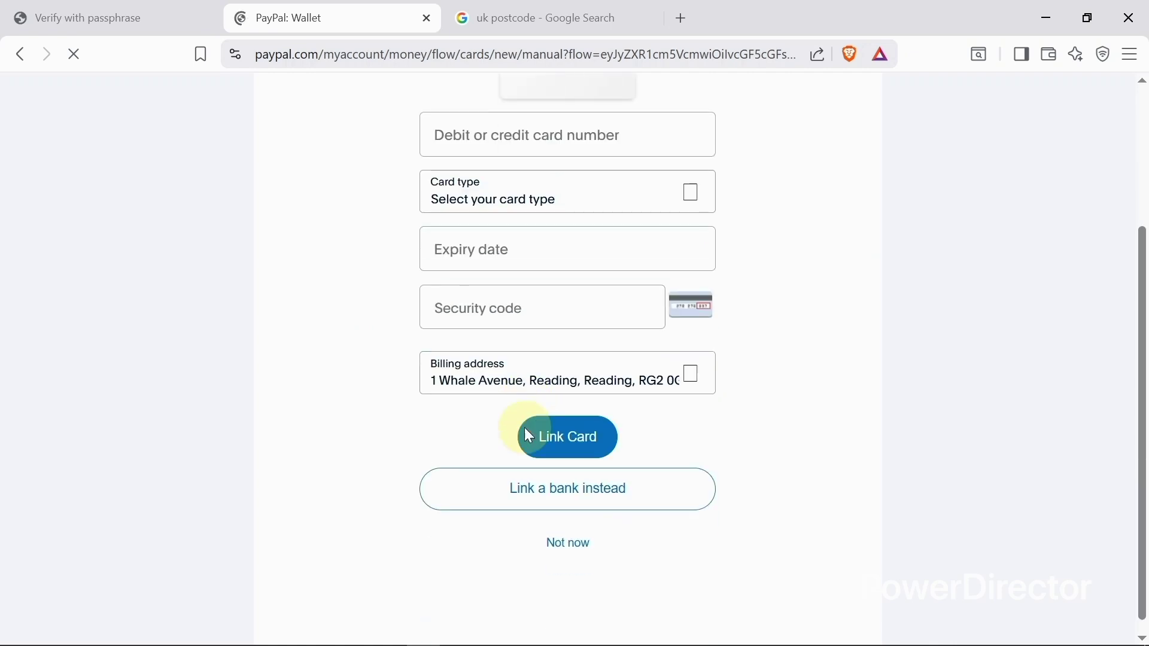
scroll(527, 419, up, 2)
scroll(533, 418, up, 2)
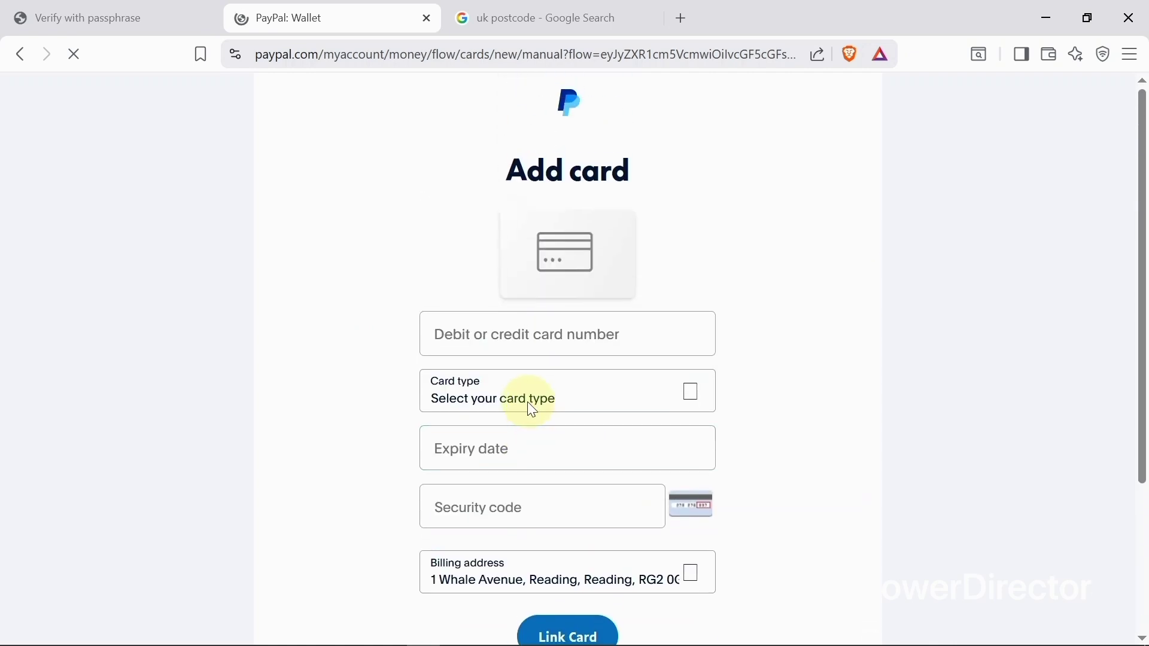
click(525, 321)
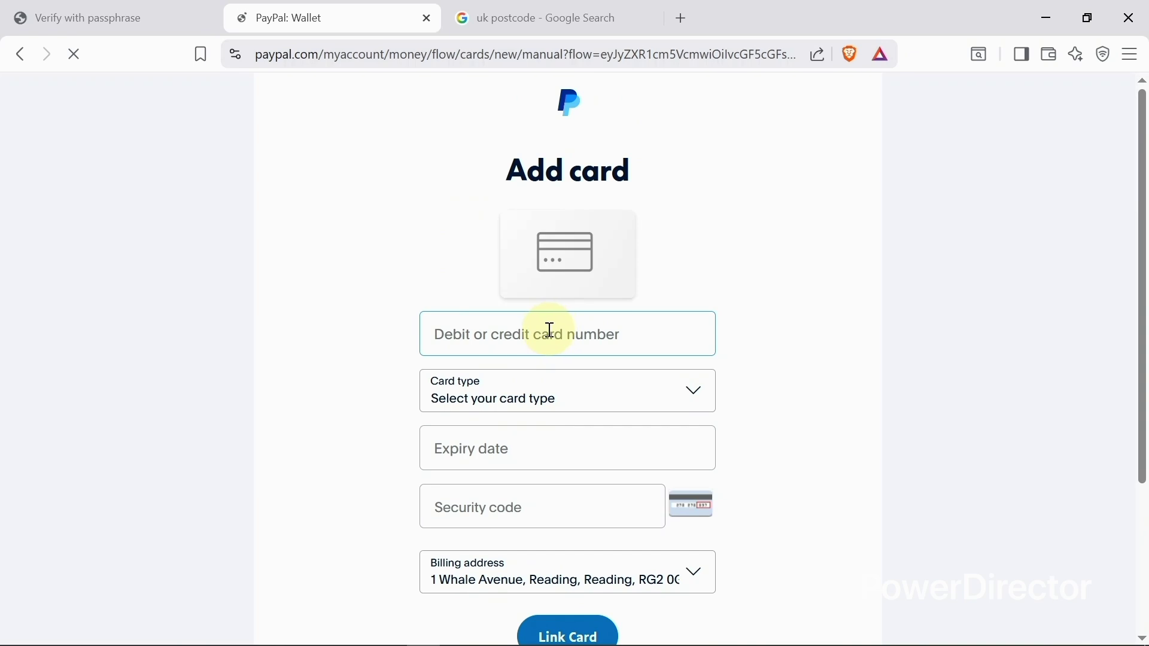
click(537, 335)
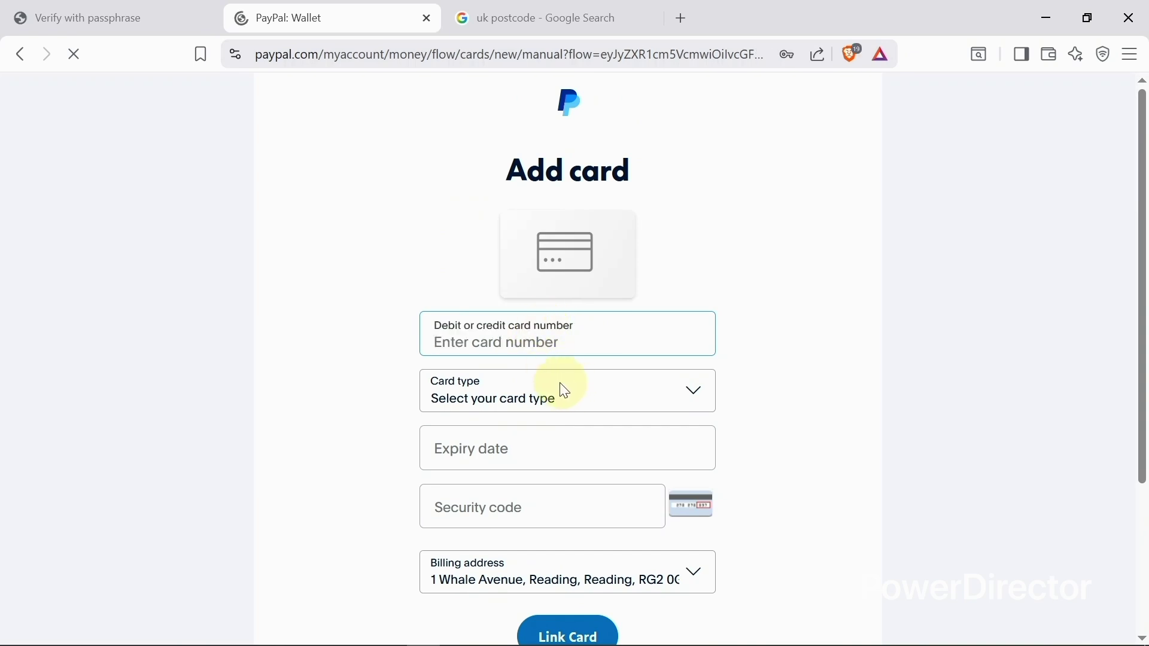
scroll(562, 389, down, 4)
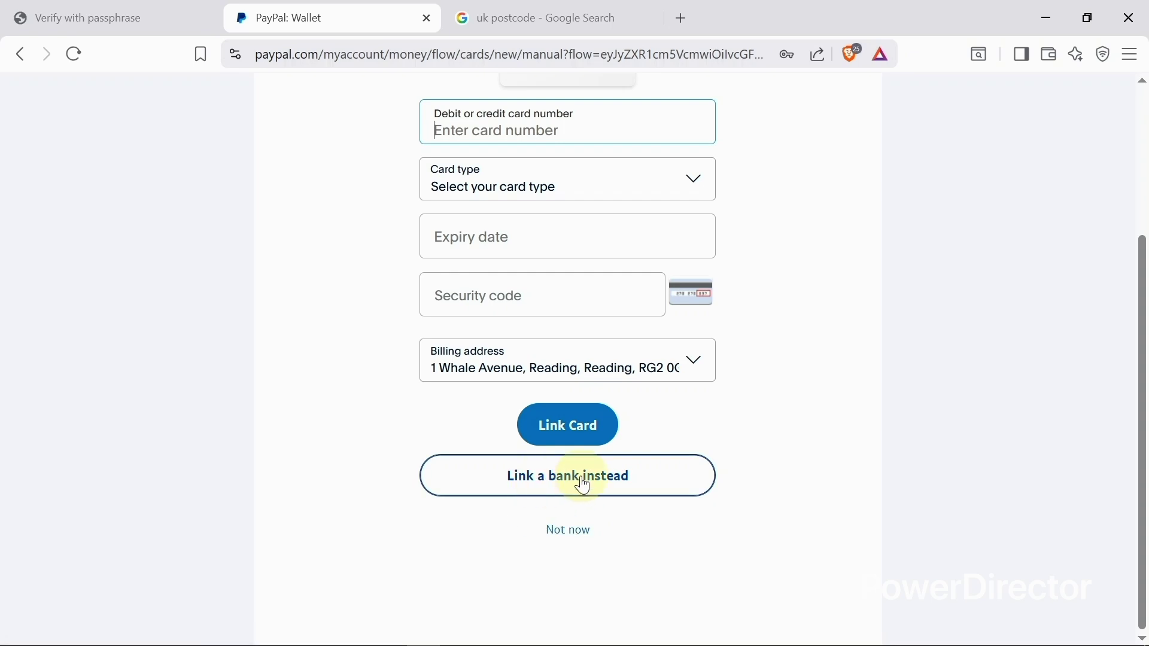
click(572, 532)
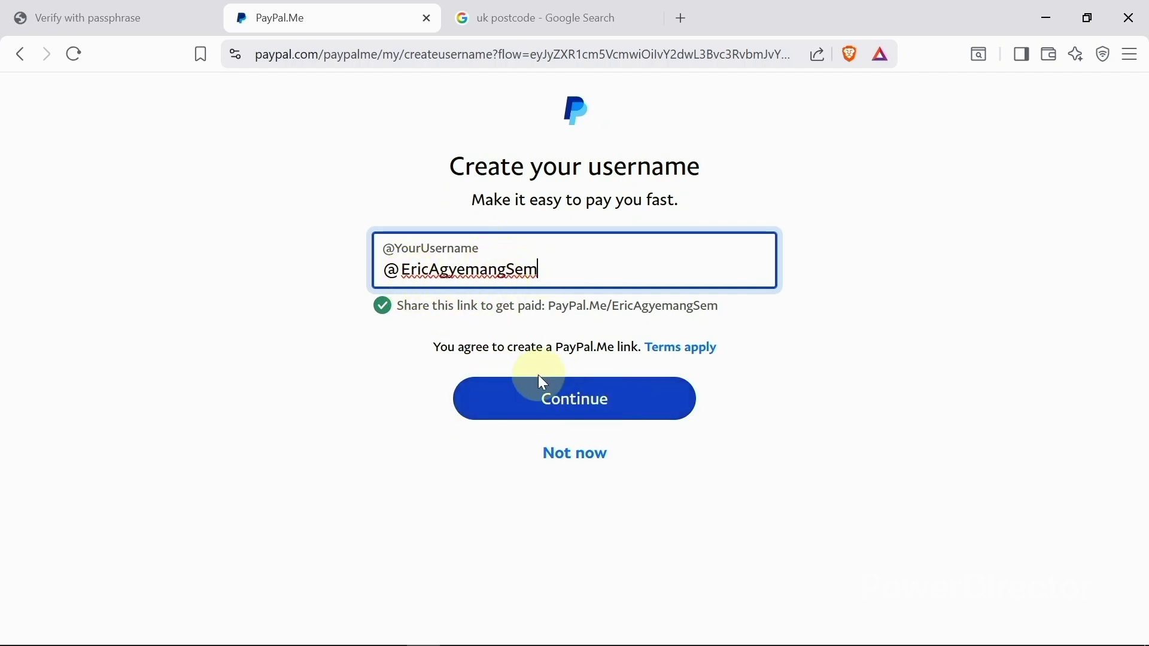
Keep the suggested PayPal.Me username and continue
click(573, 404)
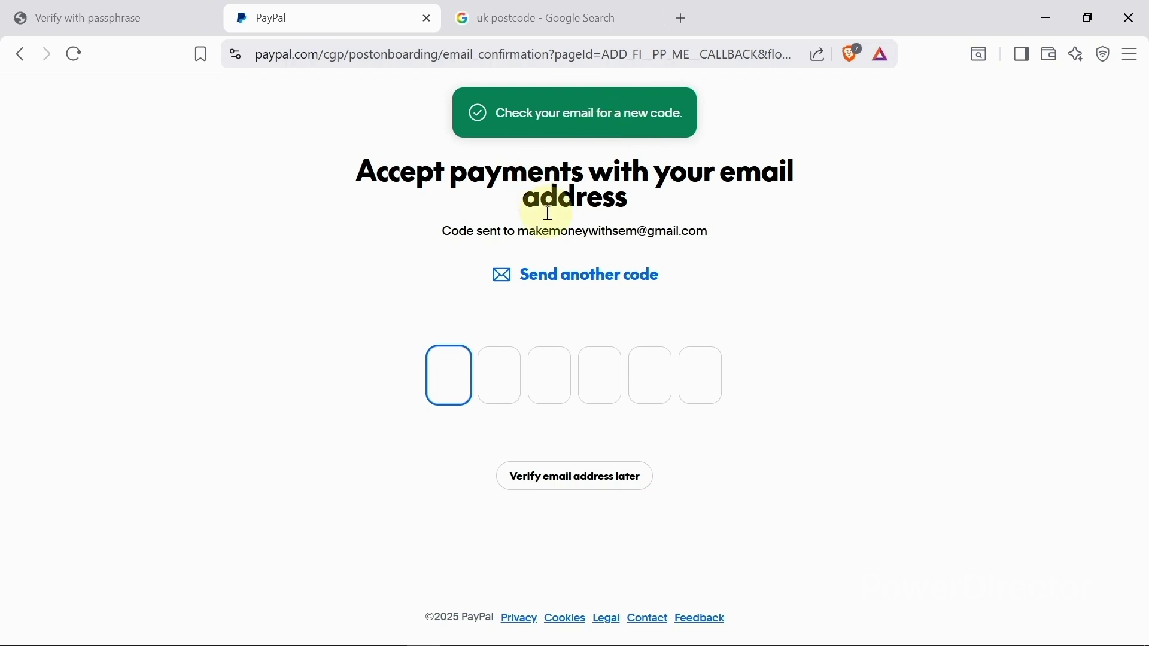
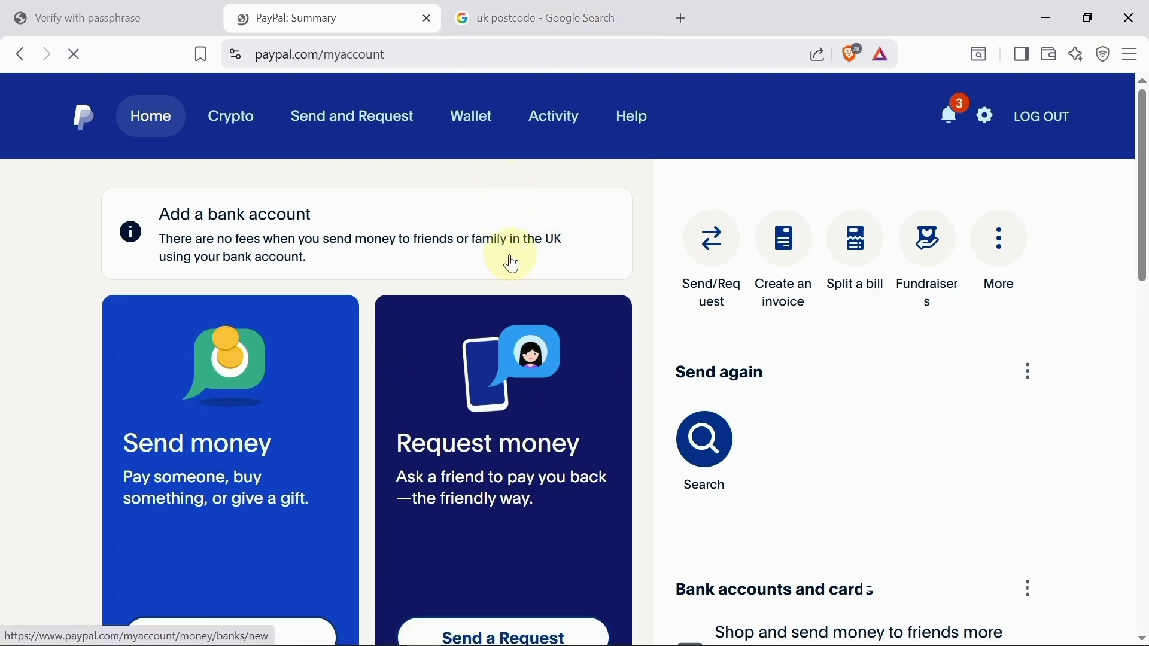
Type the six-digit code from the confirmation email into the code boxes
scroll(512, 263, down, 9)
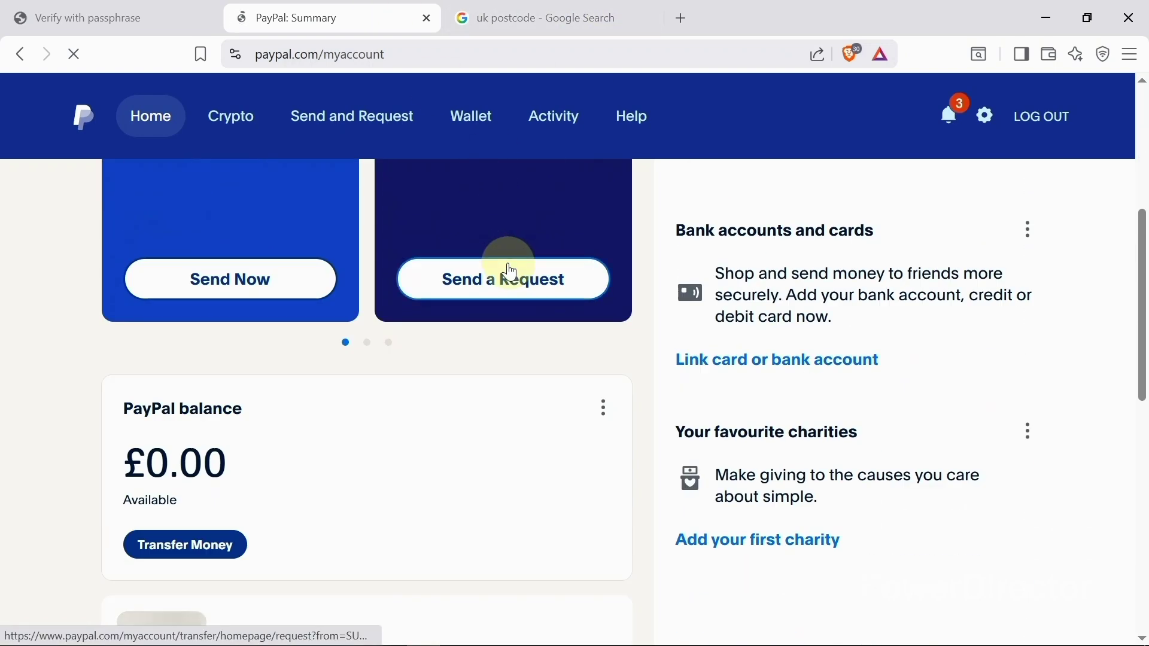
scroll(511, 274, down, 2)
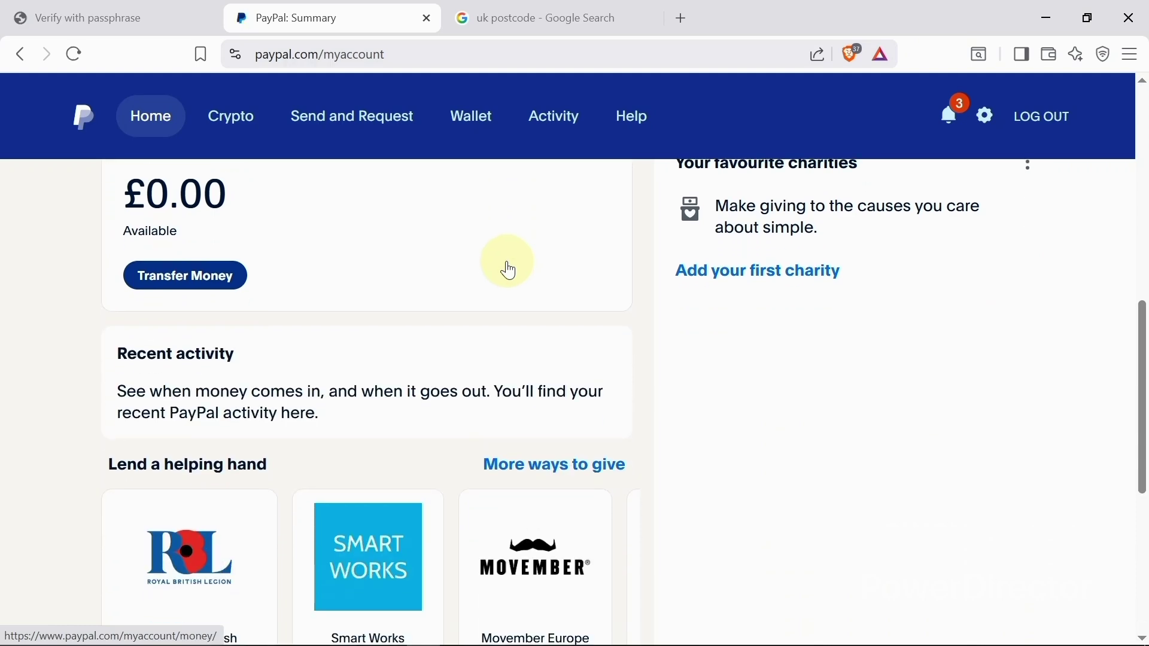
scroll(509, 270, down, 3)
scroll(504, 260, down, 4)
scroll(505, 264, up, 7)
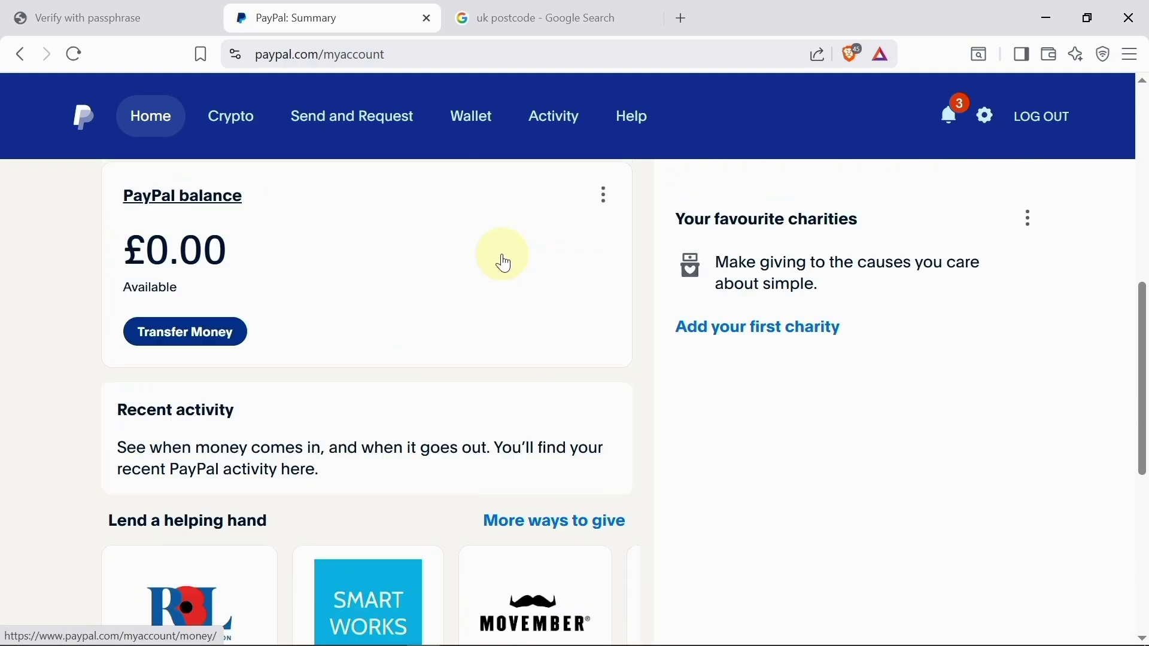
scroll(504, 263, up, 6)
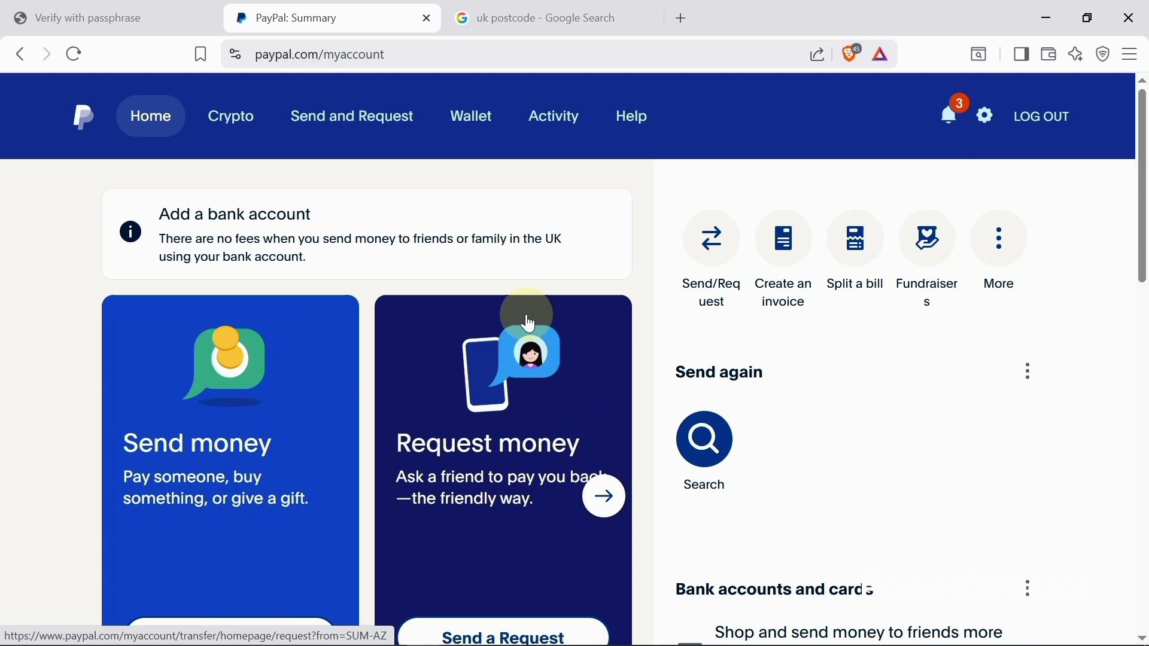
click(930, 105)
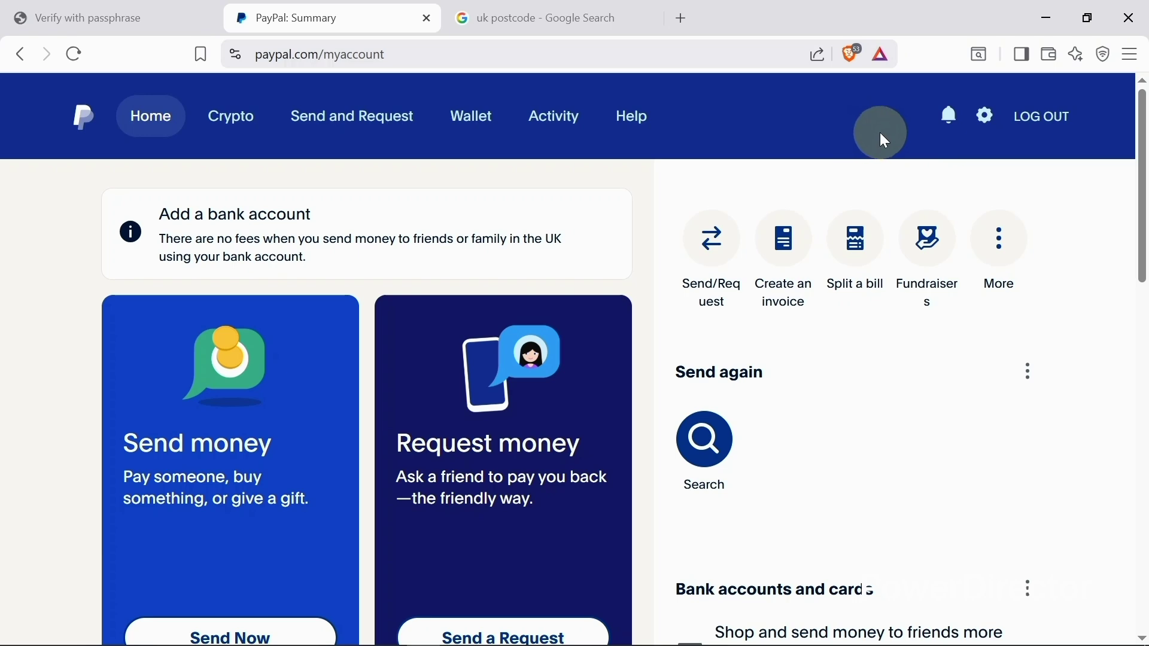
From the notifications, start the Confirm your email step and send the confirmation link
click(949, 117)
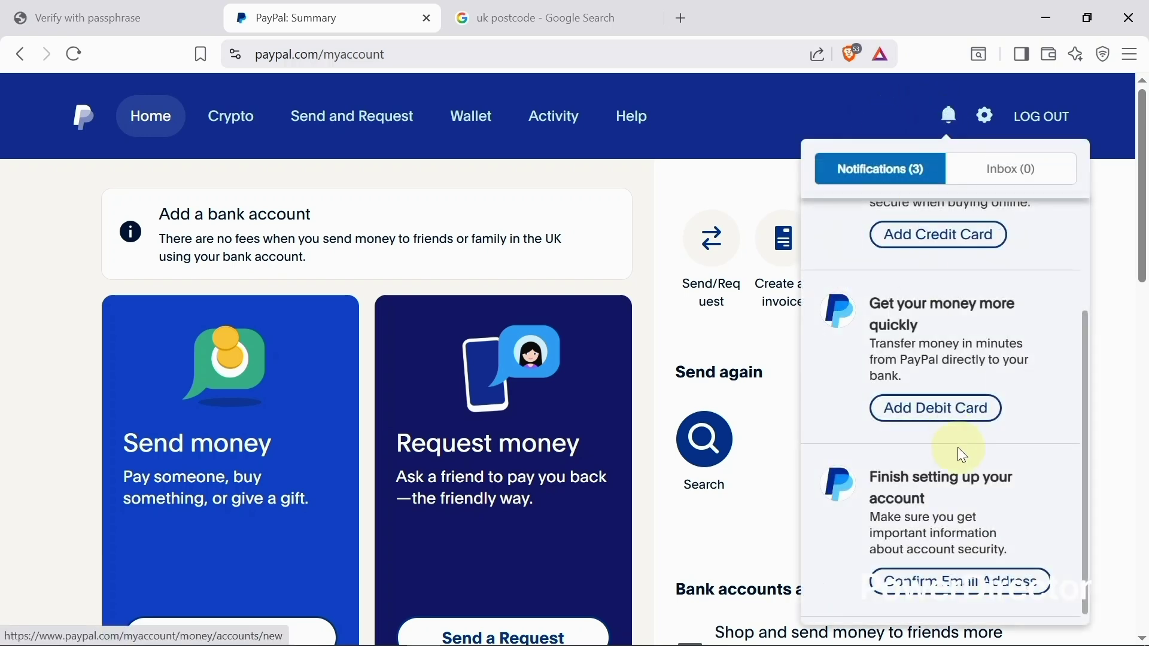
scroll(926, 350, down, 5)
scroll(926, 350, up, 5)
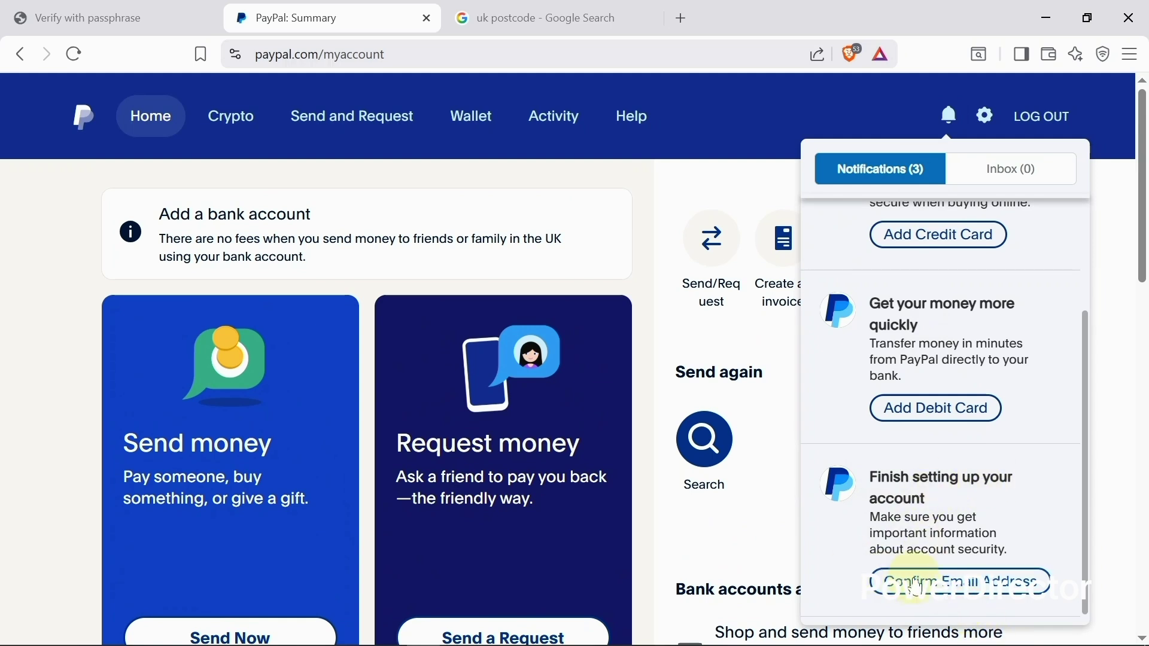
click(937, 587)
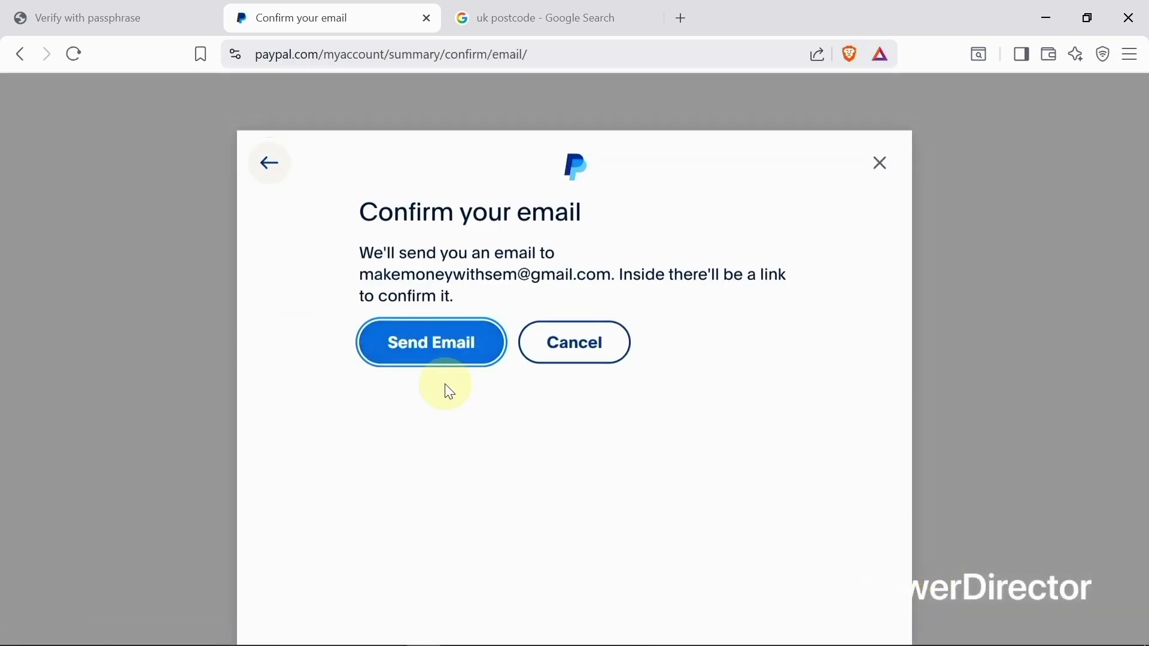
click(430, 361)
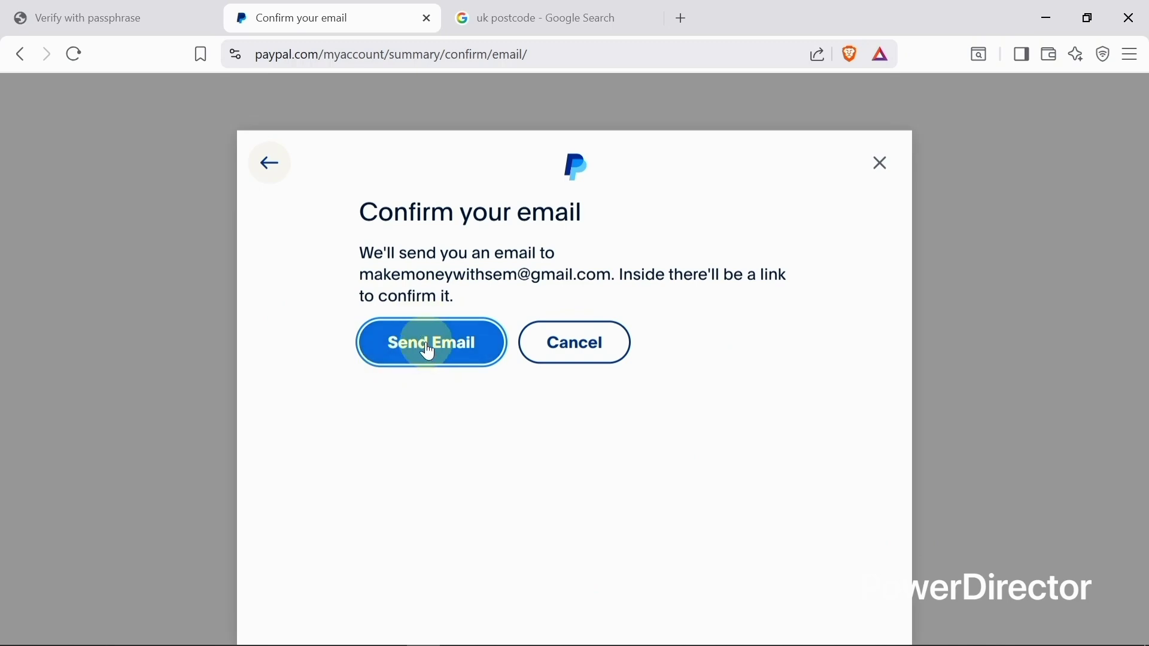
click(429, 347)
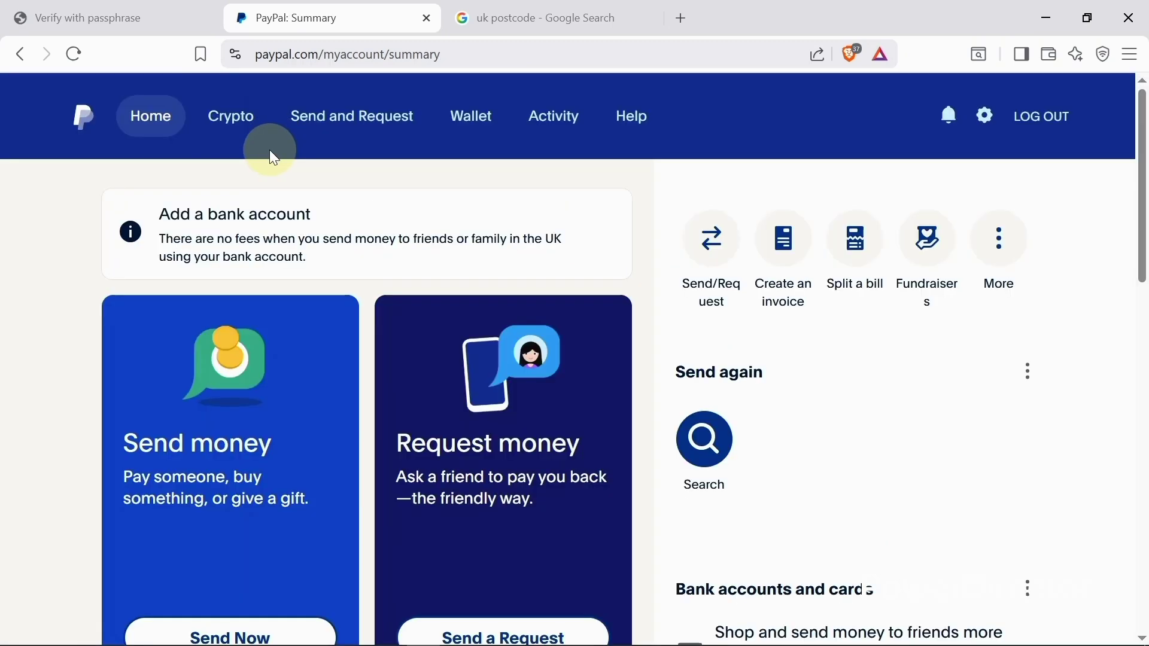
Go to Settings and open the Security tab with Password and 2-step verification options
scroll(521, 329, down, 10)
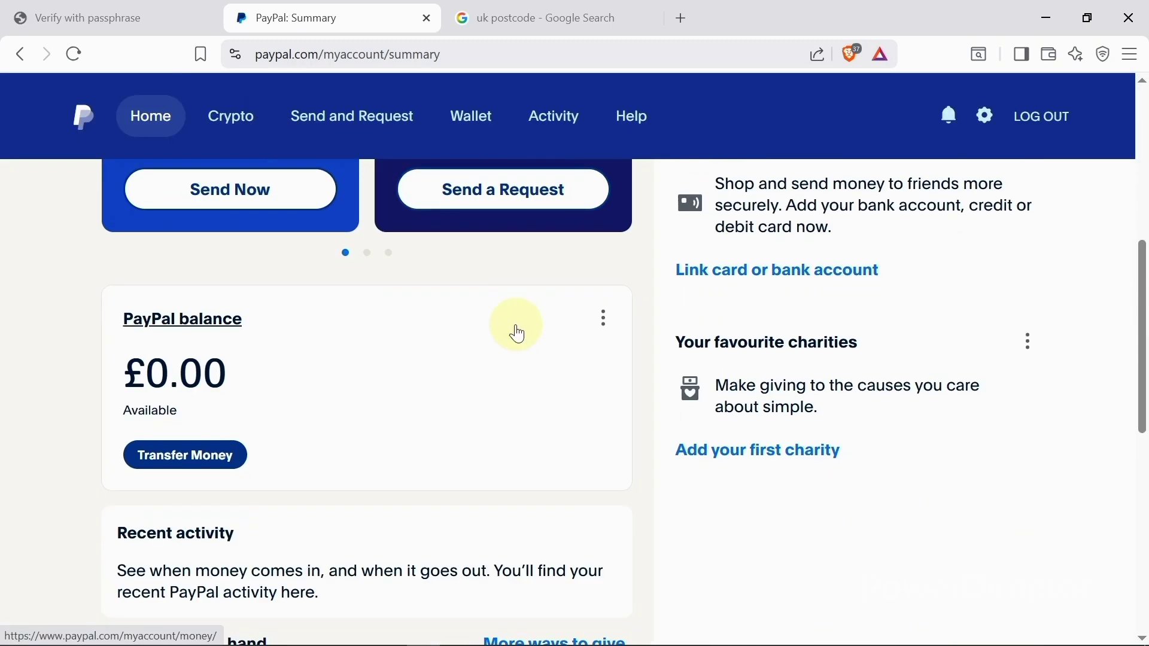
scroll(509, 330, down, 4)
scroll(509, 326, up, 12)
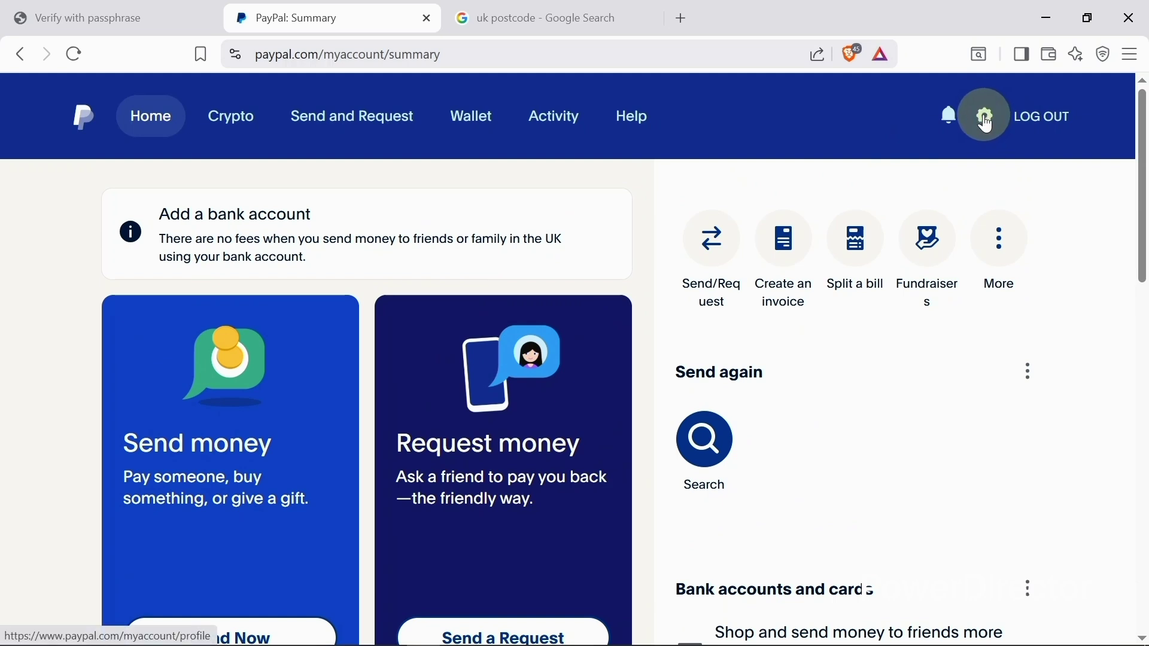
click(986, 120)
click(291, 203)
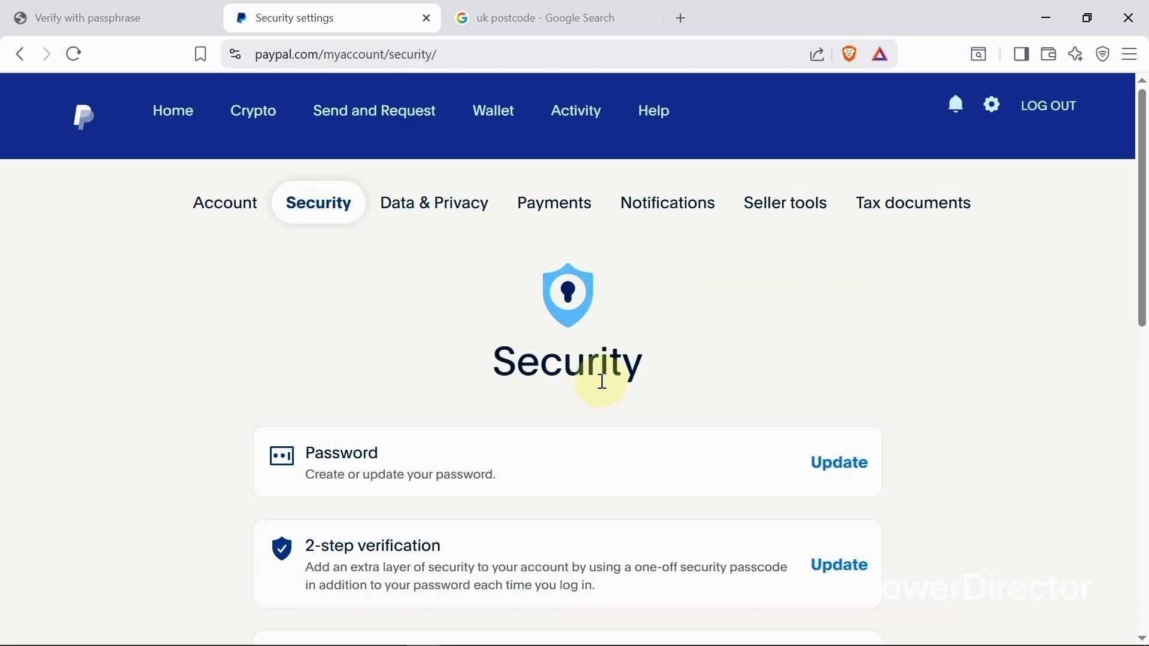
scroll(602, 383, down, 2)
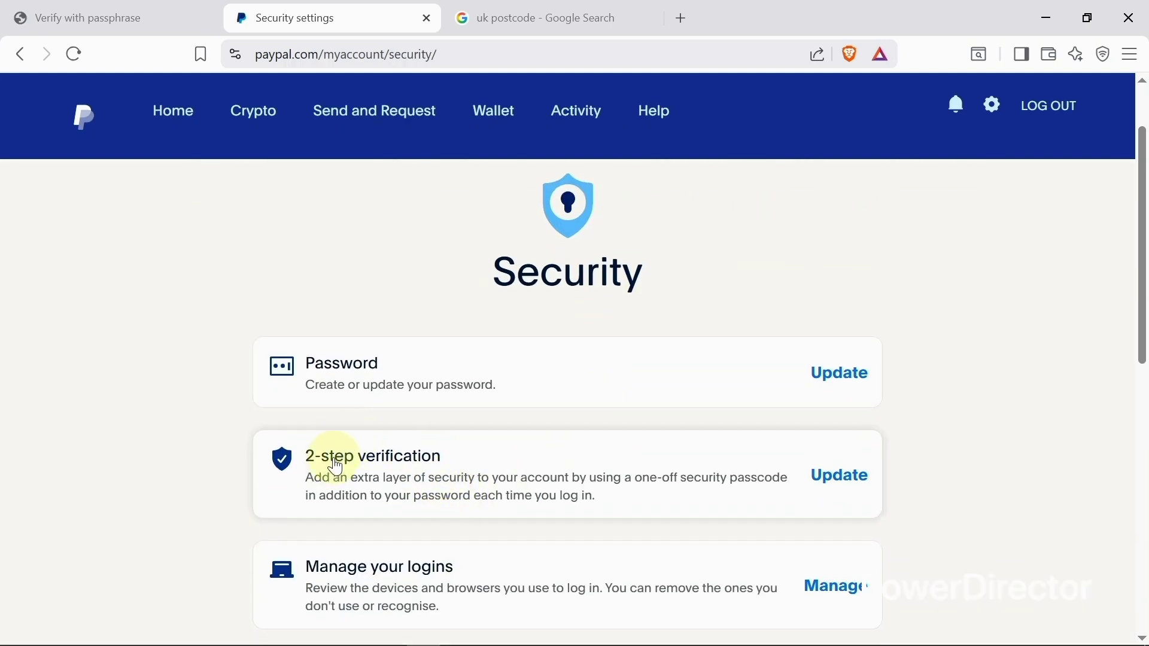
Start 2-step verification and choose Use an authenticator app to show the QR code
click(689, 470)
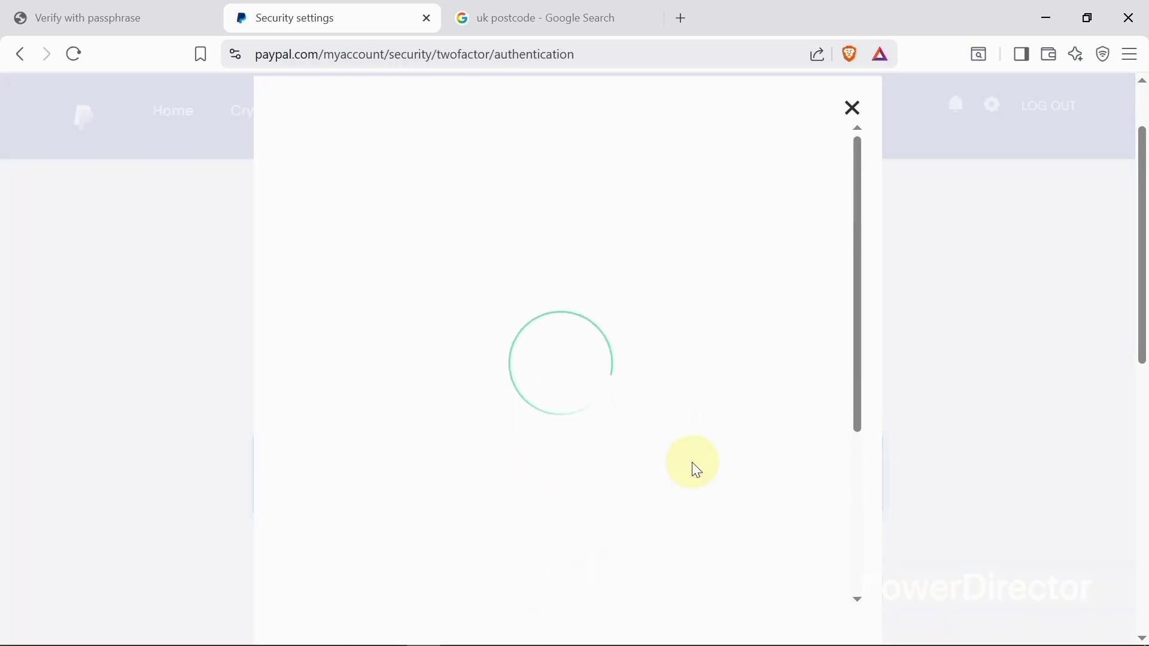
scroll(713, 421, down, 1)
scroll(712, 424, up, 1)
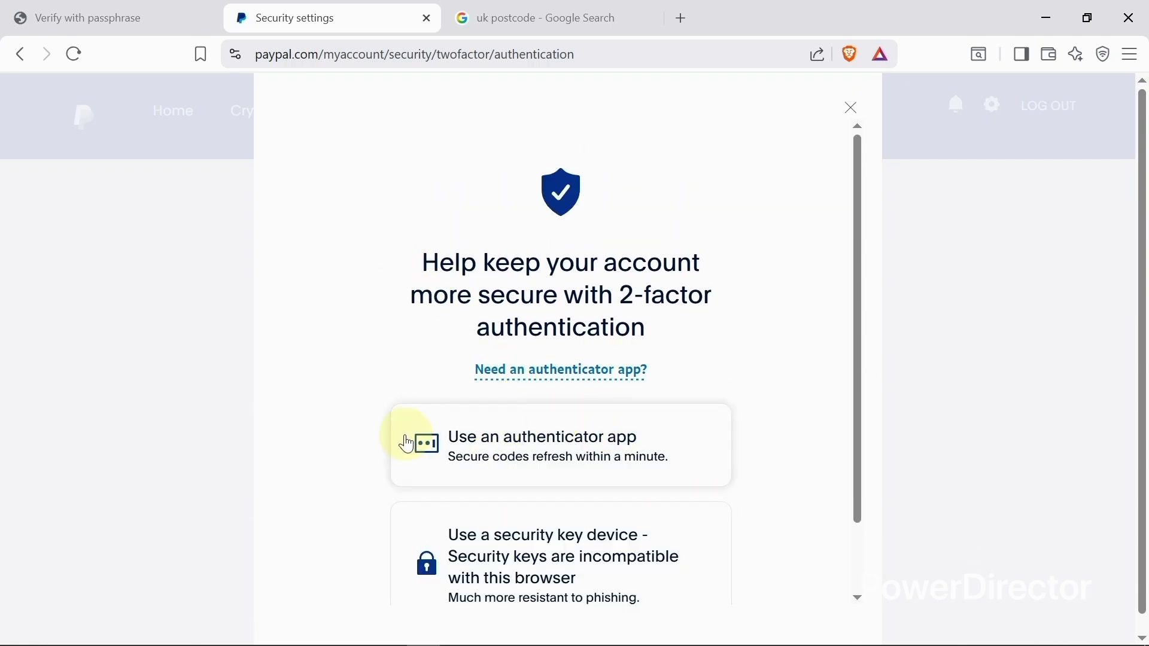
scroll(614, 440, down, 1)
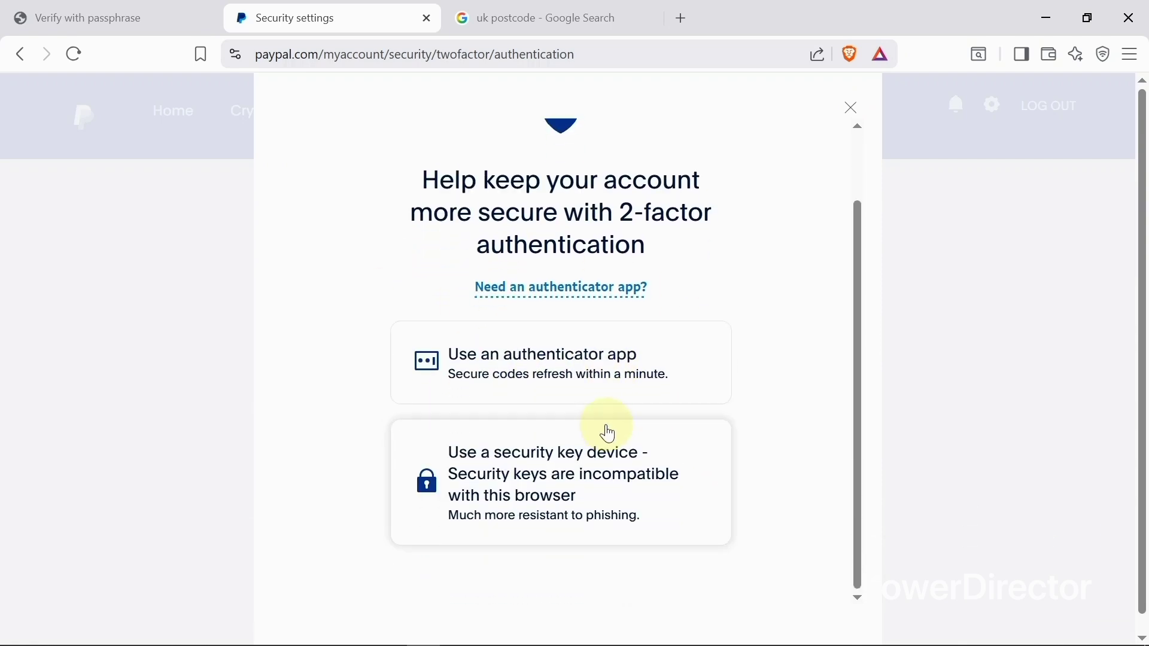
click(605, 362)
scroll(705, 397, down, 2)
scroll(707, 396, up, 3)
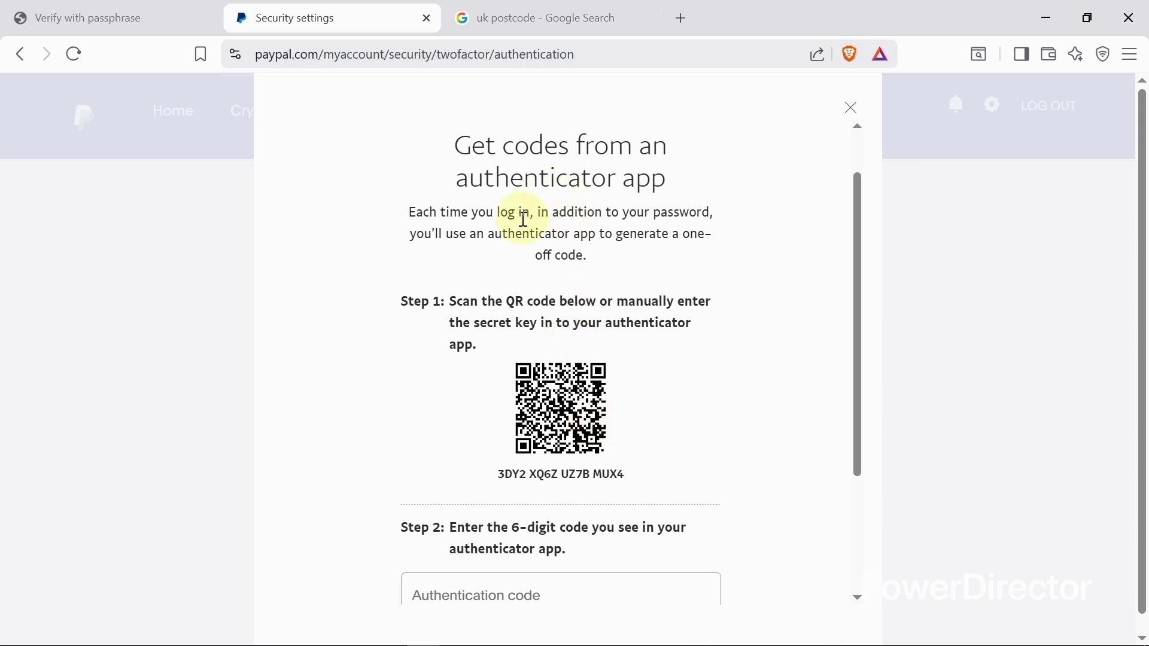
Paste the 6-digit authenticator code into the Authentication code field and confirm it
scroll(525, 219, up, 1)
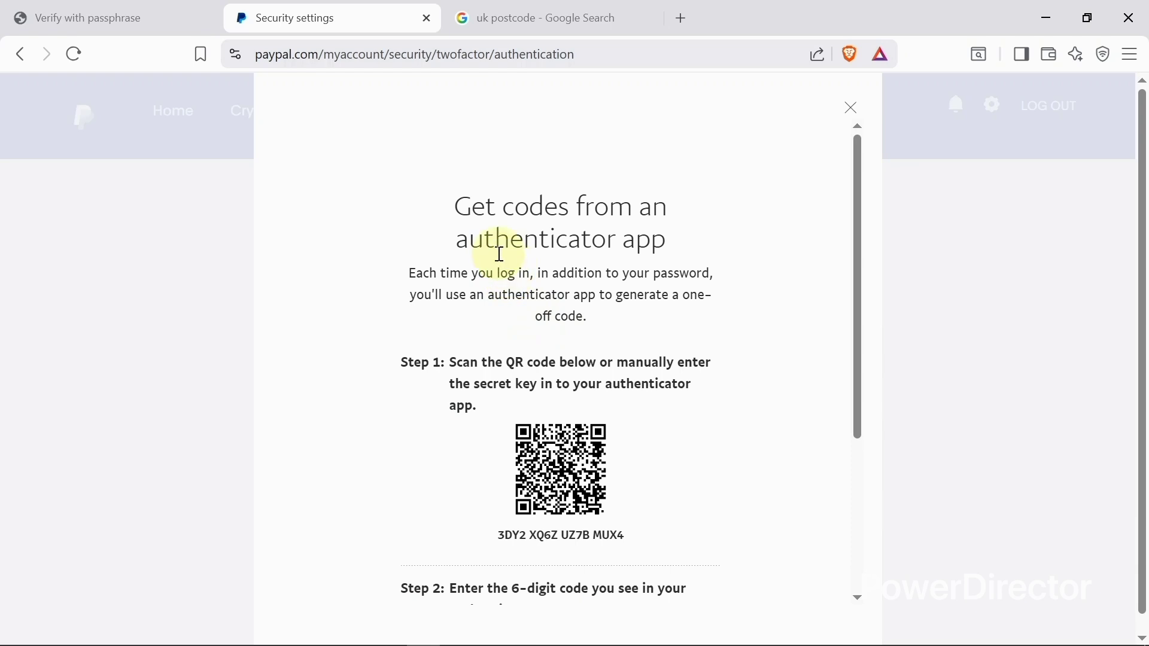
scroll(519, 342, down, 2)
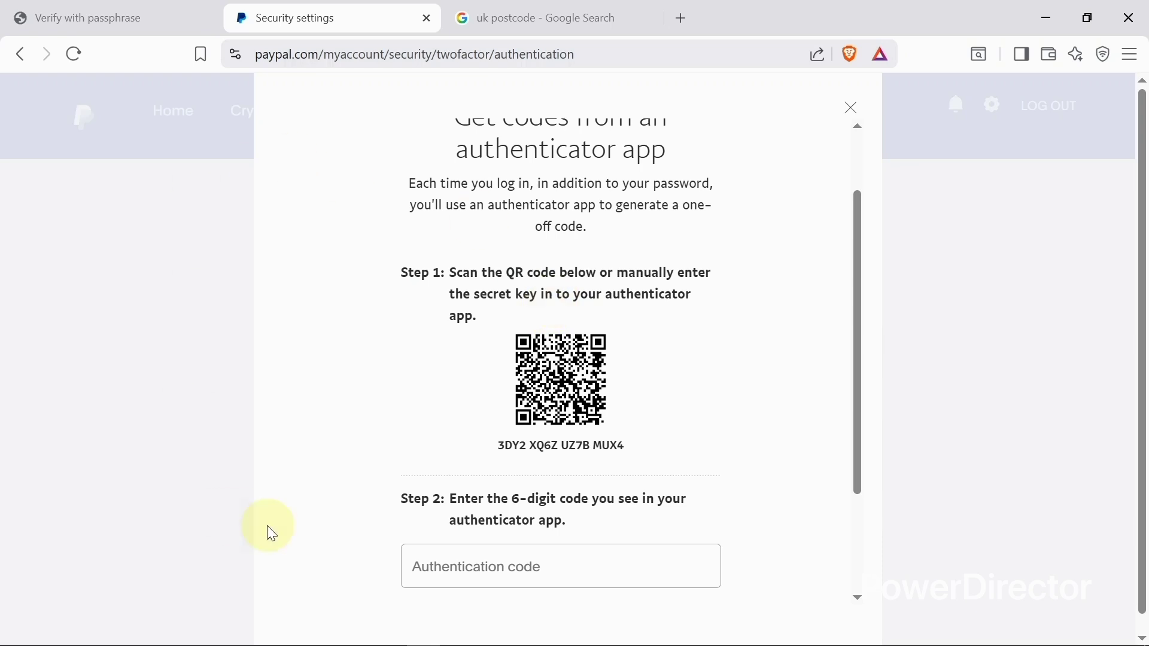
scroll(518, 497, down, 2)
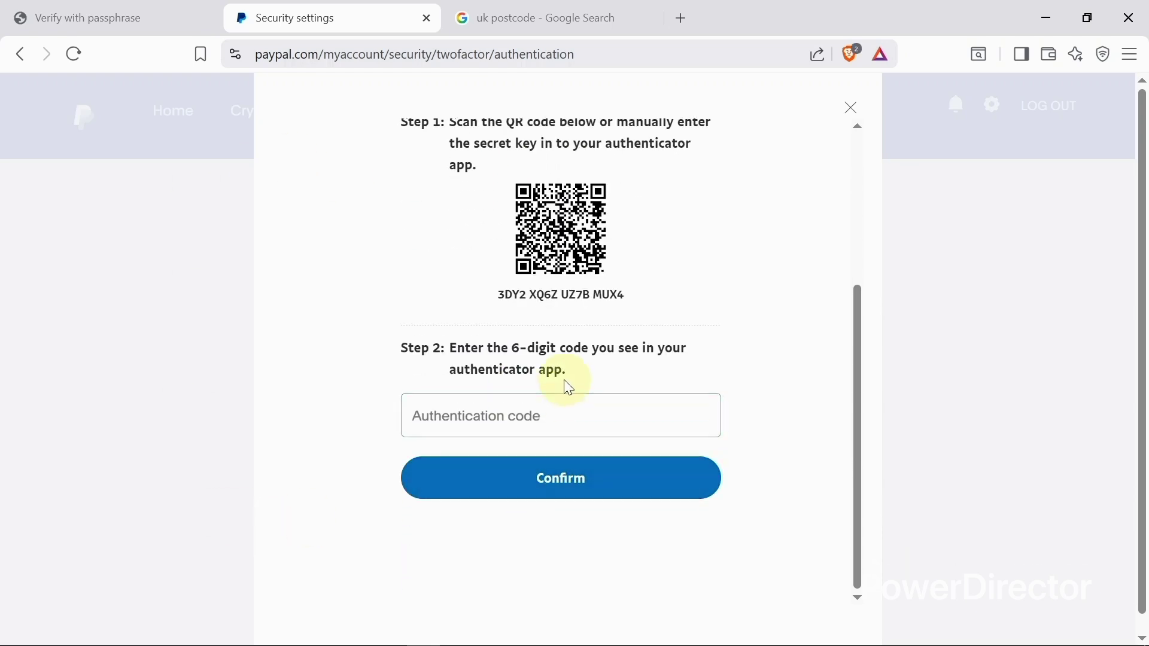
scroll(573, 371, up, 3)
scroll(571, 368, down, 3)
scroll(570, 365, up, 3)
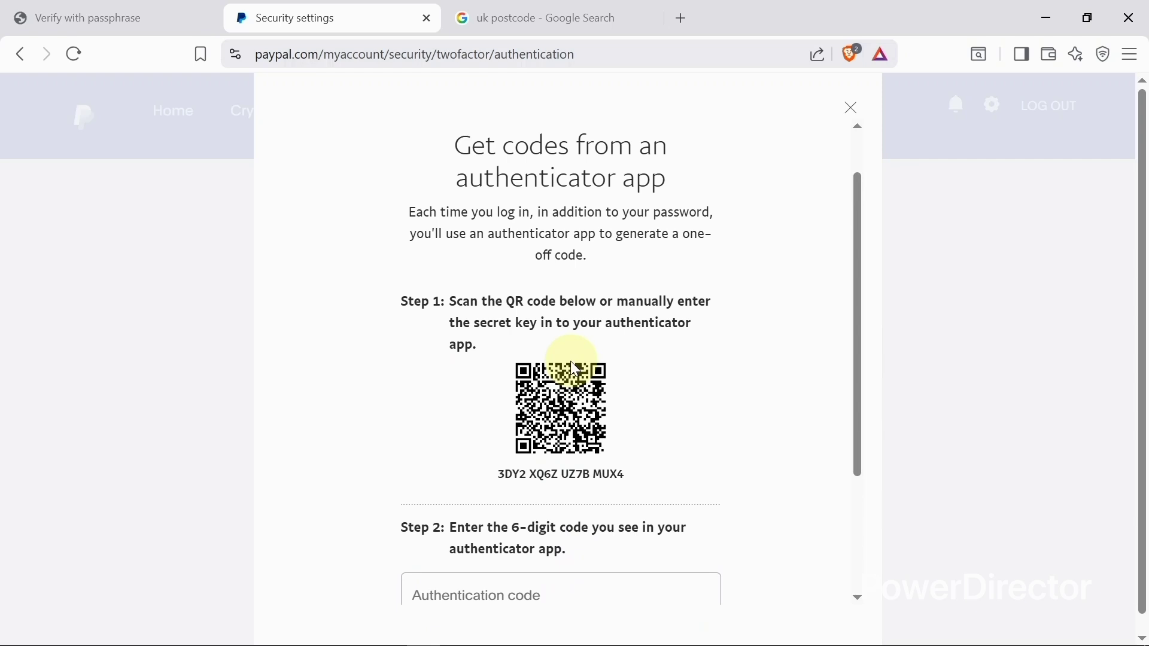
scroll(571, 365, down, 3)
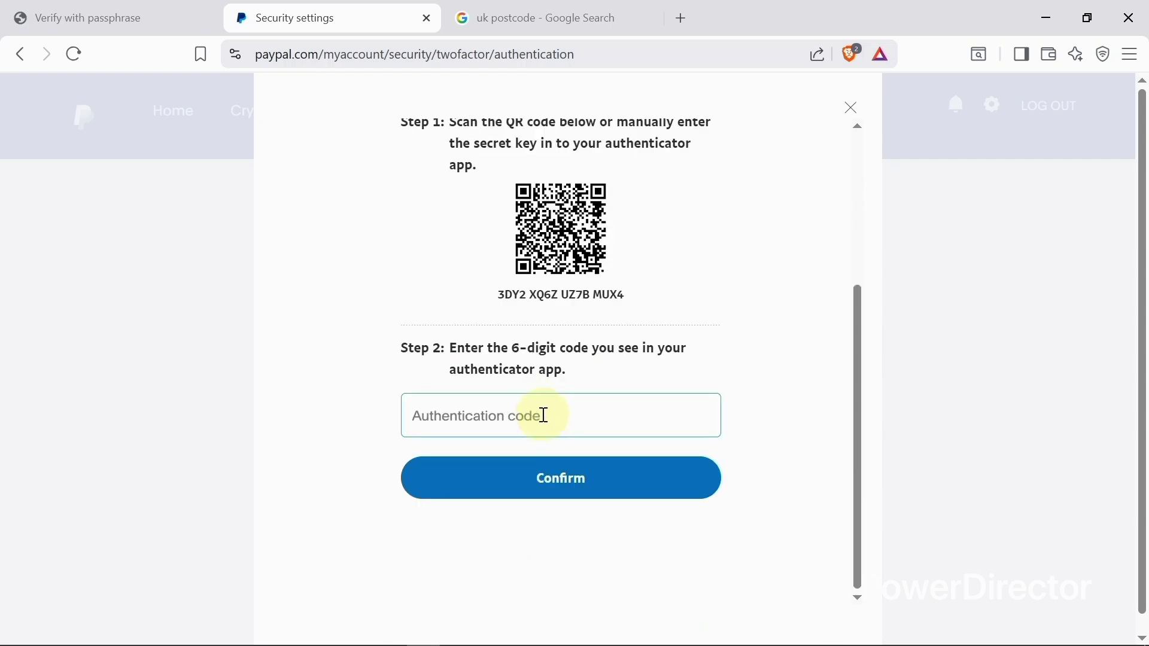
click(542, 412)
key(ctrl+v)
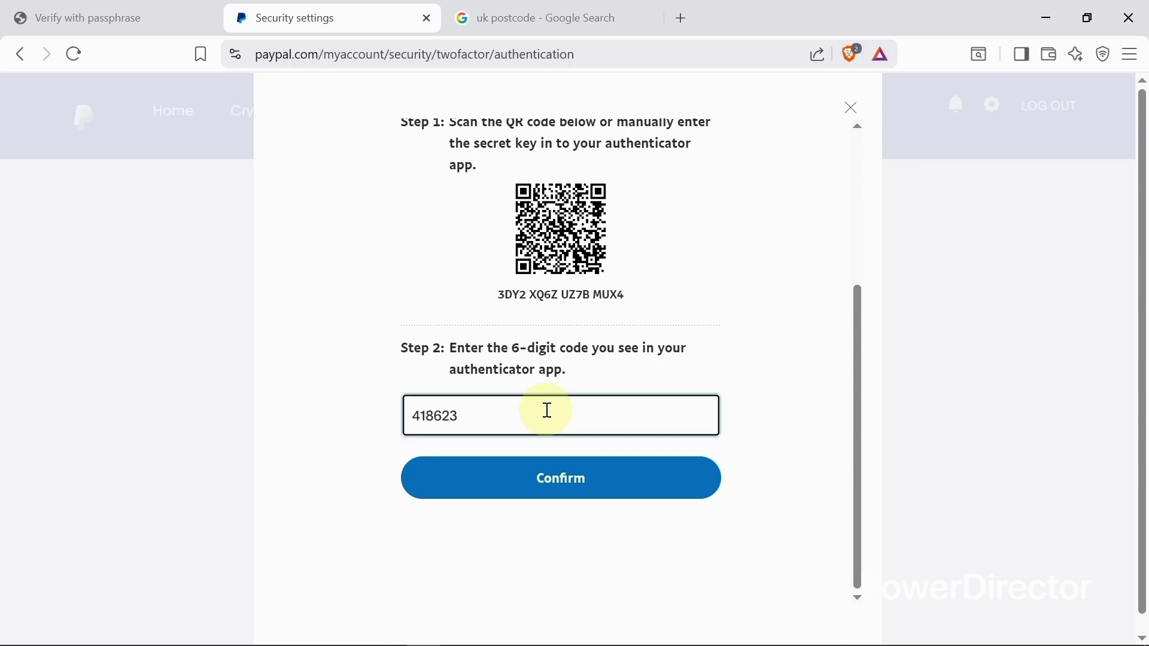
click(604, 484)
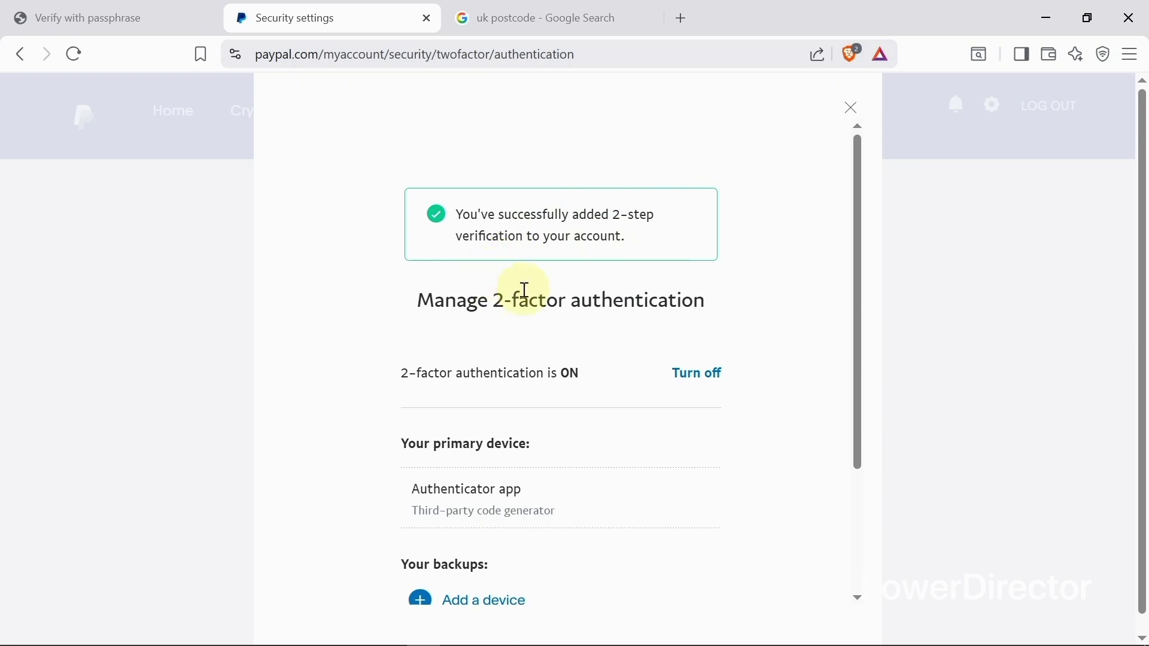
Close the 2-step verification success dialog with Done, returning to Security settings
scroll(635, 385, down, 2)
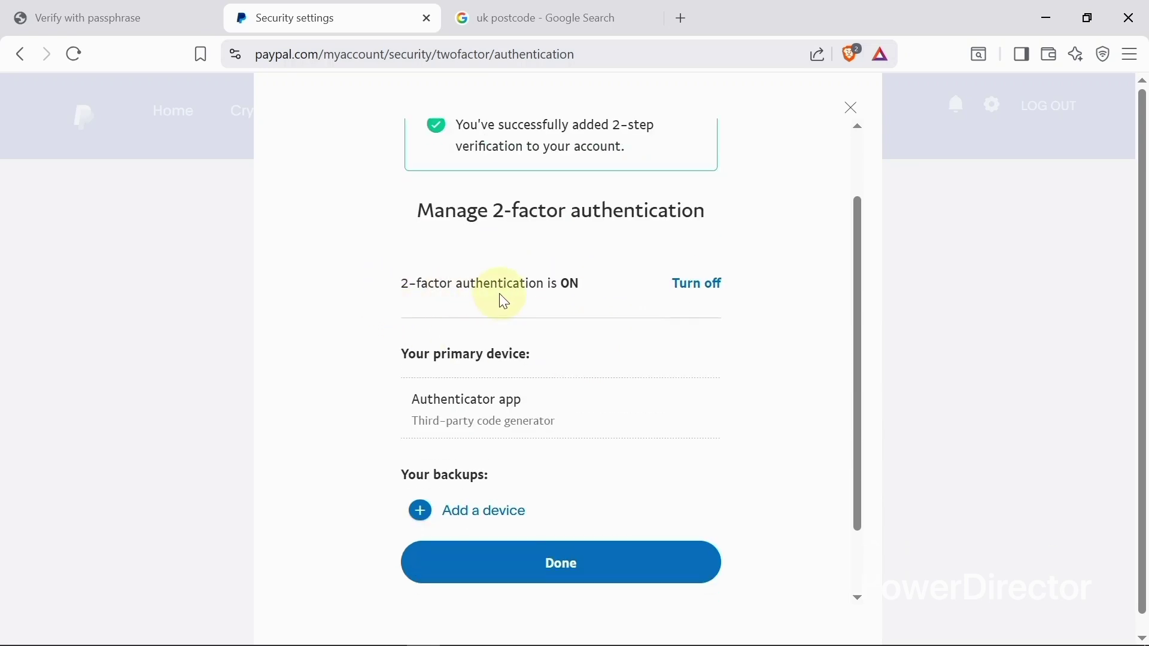
scroll(587, 357, down, 2)
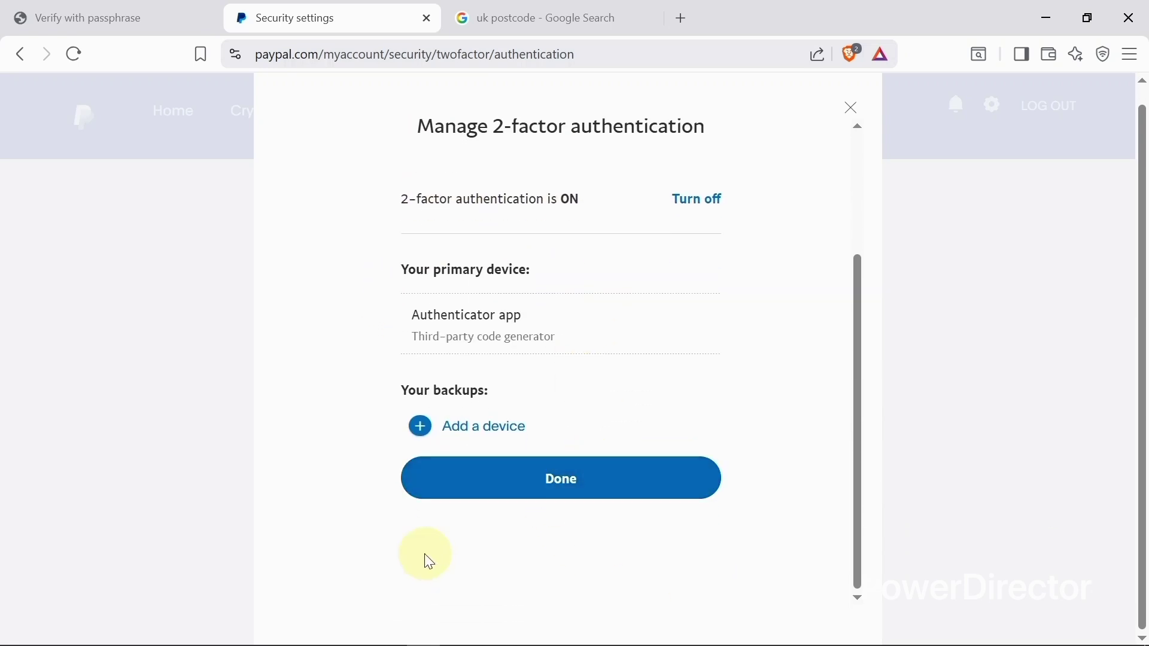
click(574, 477)
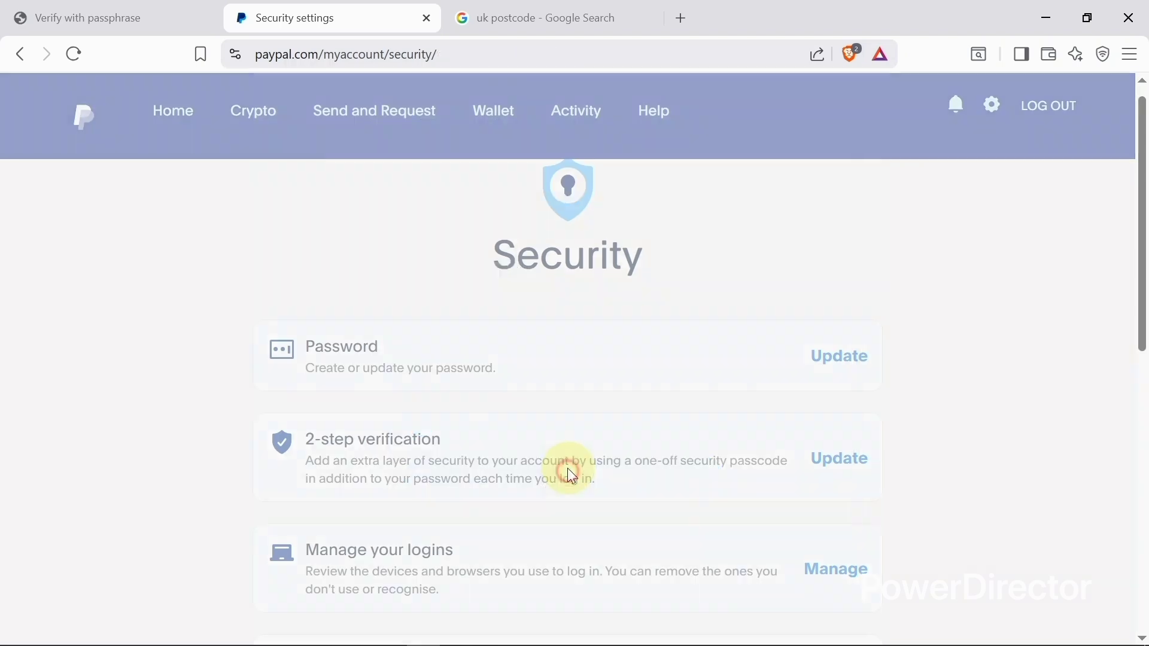
scroll(575, 472, down, 3)
scroll(578, 467, up, 2)
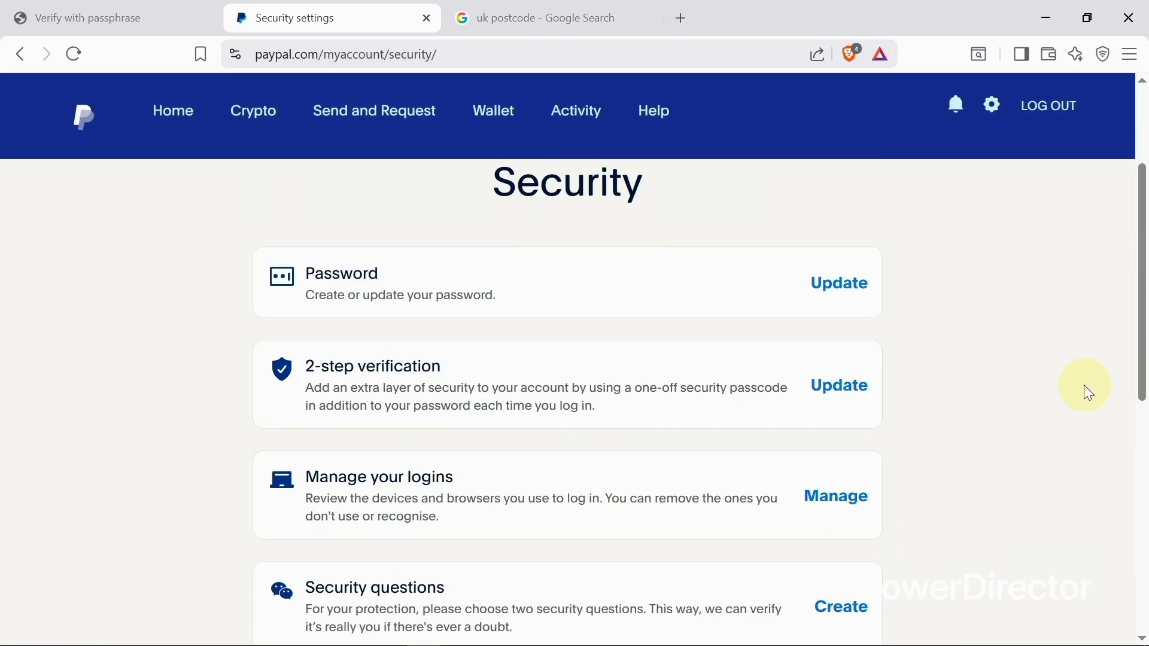
scroll(1084, 385, up, 3)
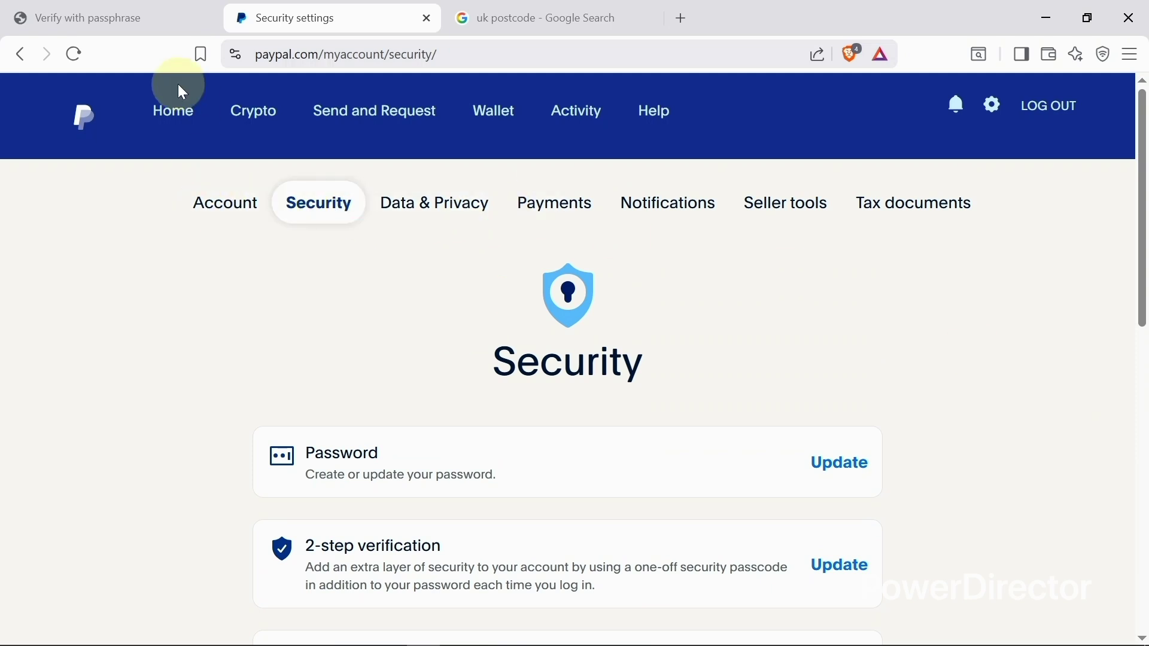
Return to the Home account summary with the Add a bank account prompt
click(180, 112)
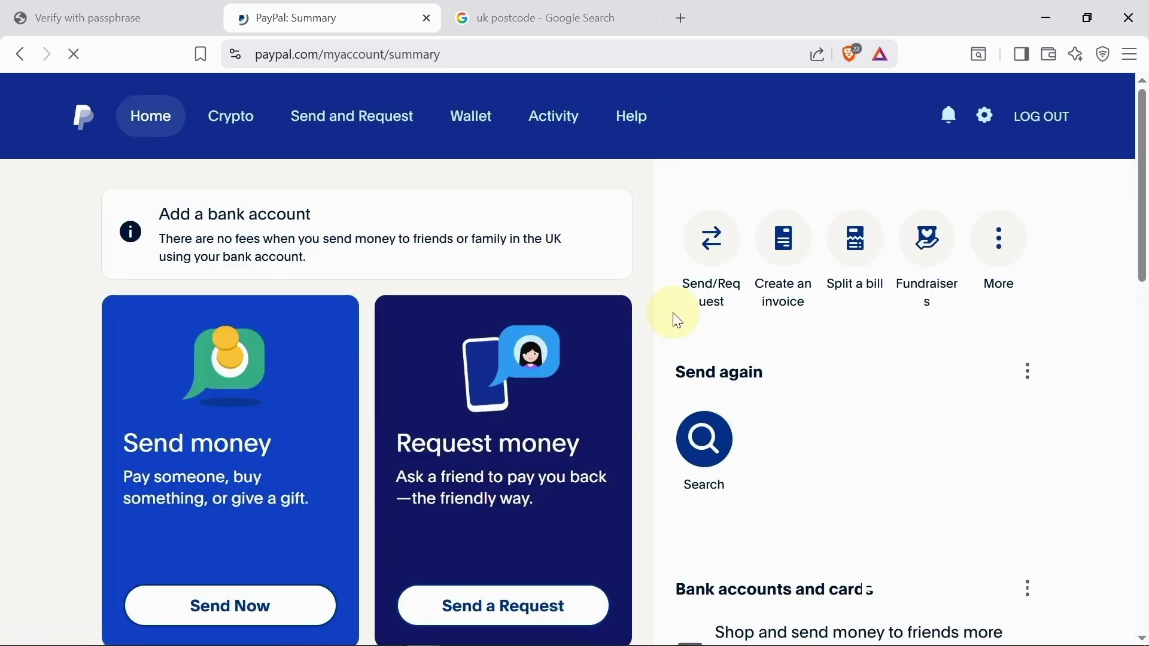
scroll(647, 312, down, 7)
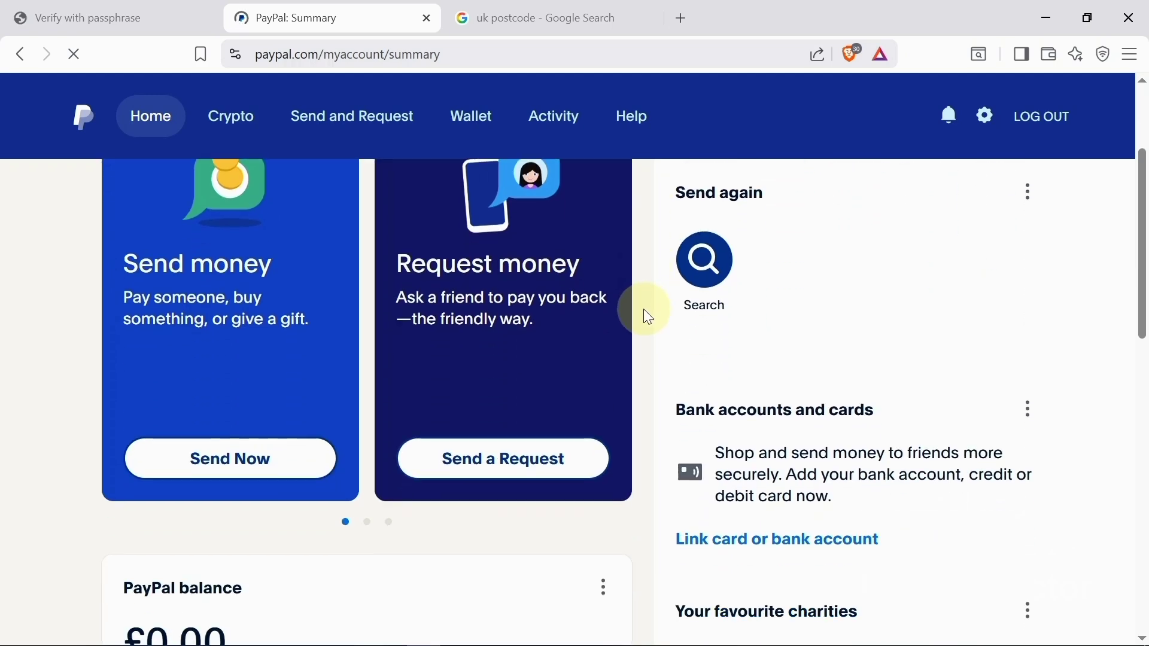
scroll(645, 312, down, 9)
scroll(644, 313, up, 13)
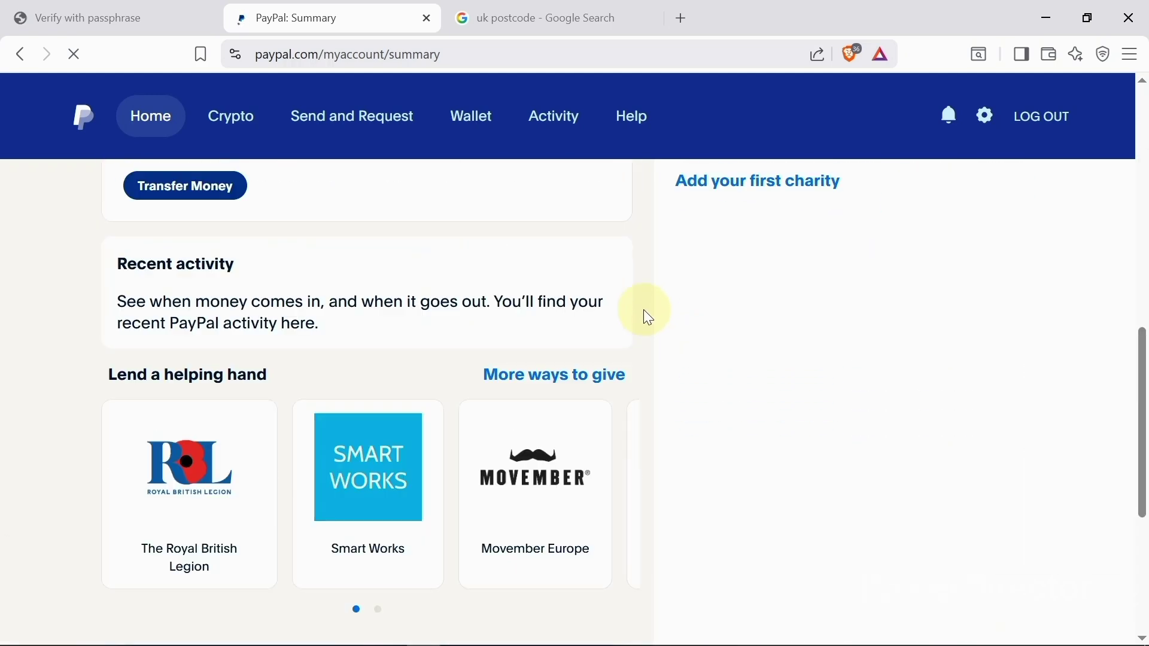
scroll(644, 307, up, 3)
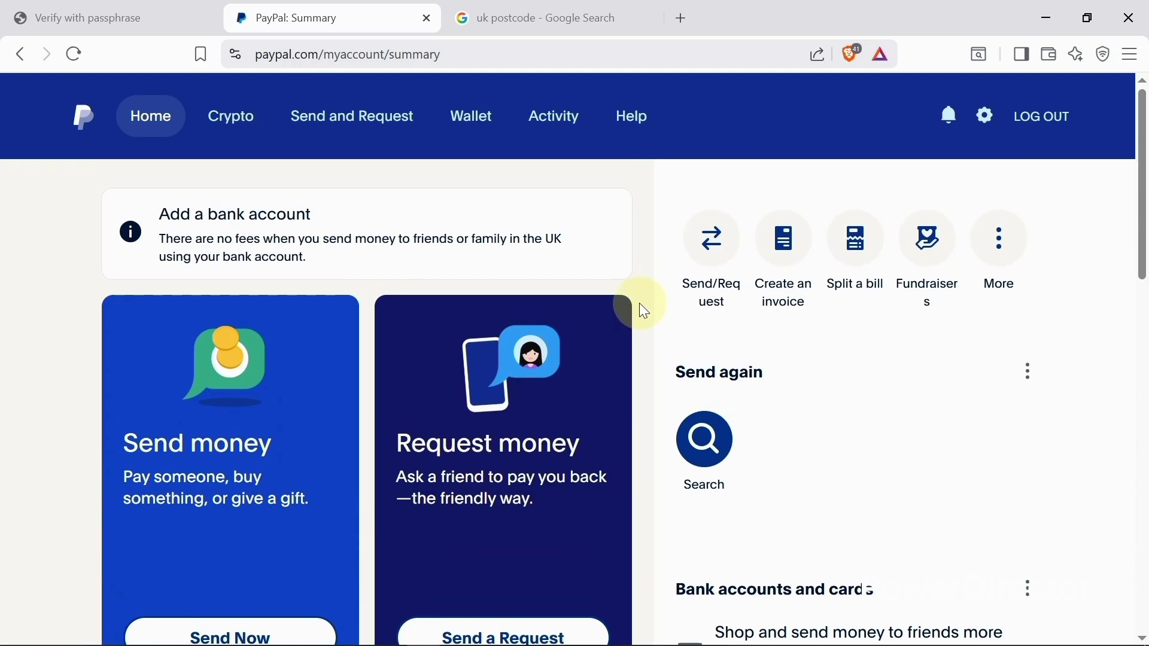